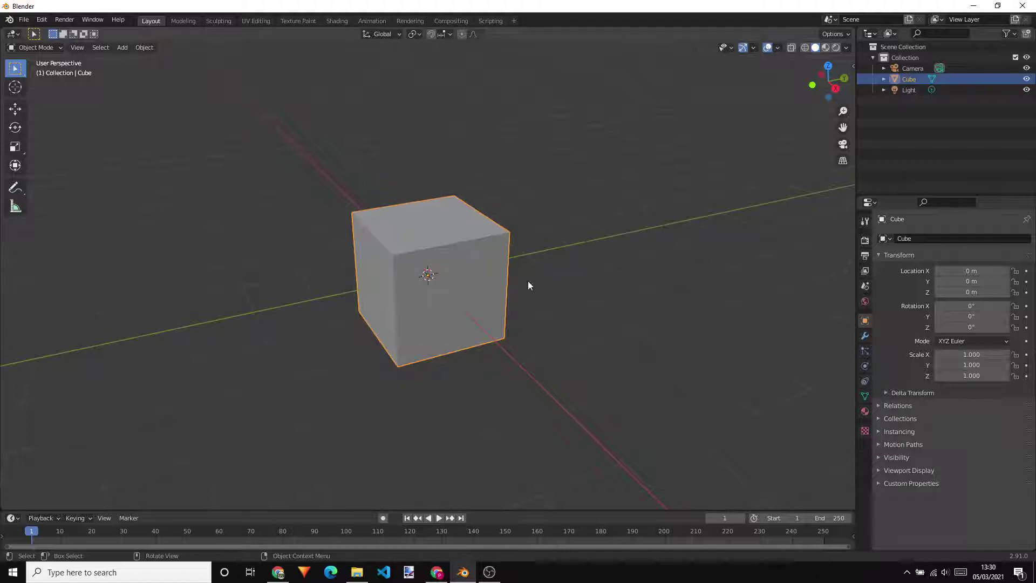
Add a Subdivision Surface modifier to the cube and set its viewport levels to 4.
left_click(862, 337)
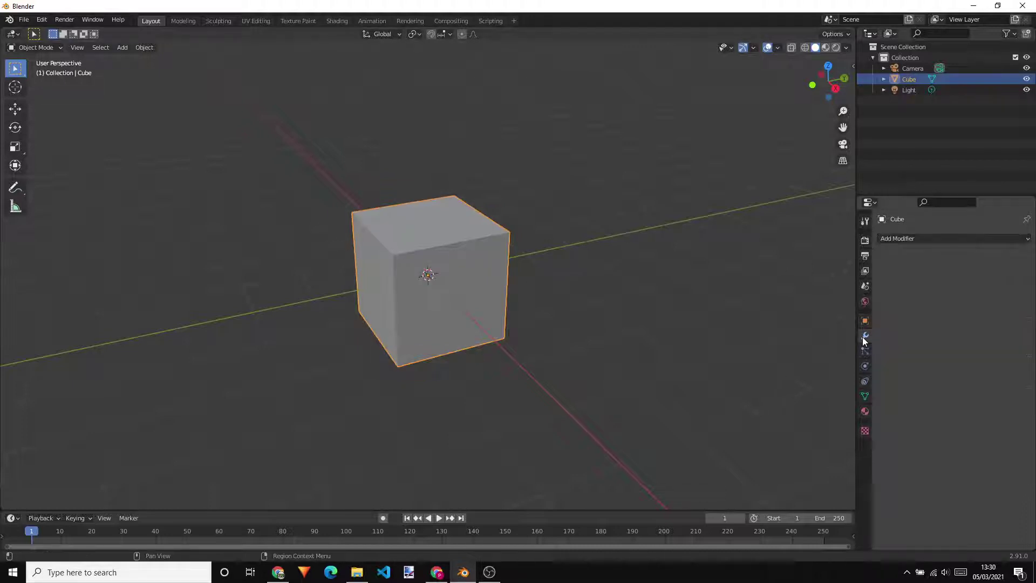
left_click(921, 241)
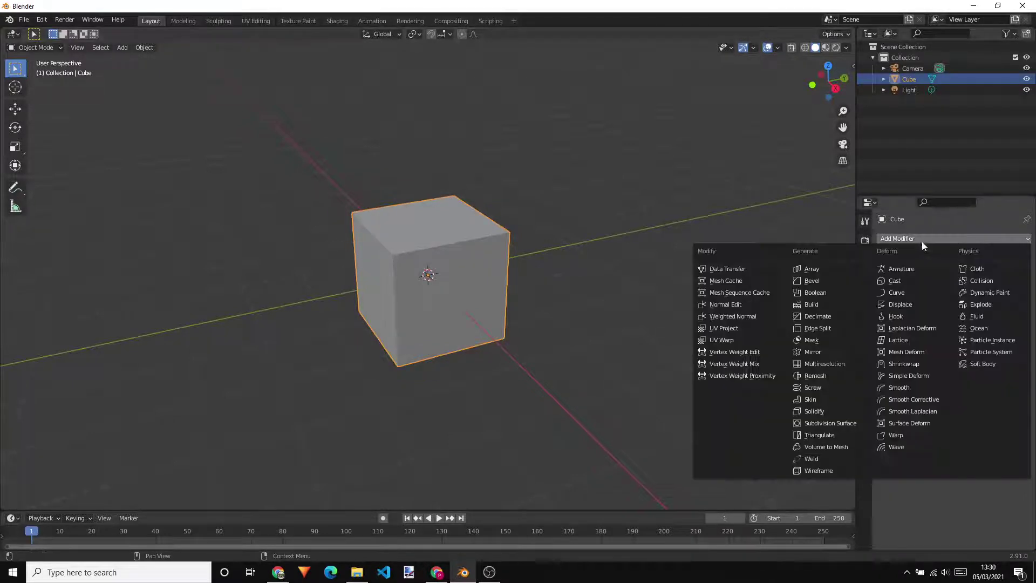
left_click(836, 423)
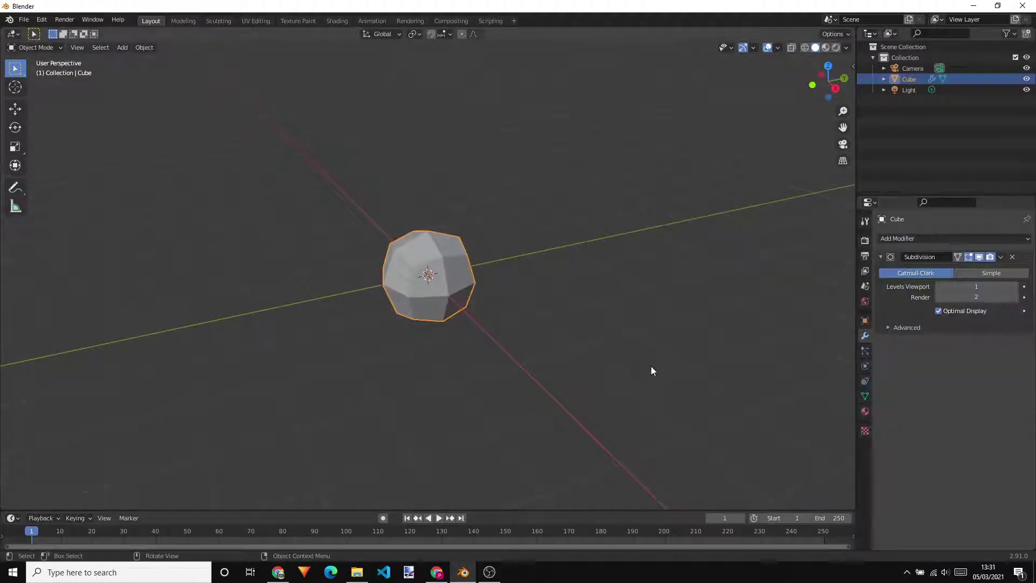
left_click(1015, 287)
left_click(1014, 287)
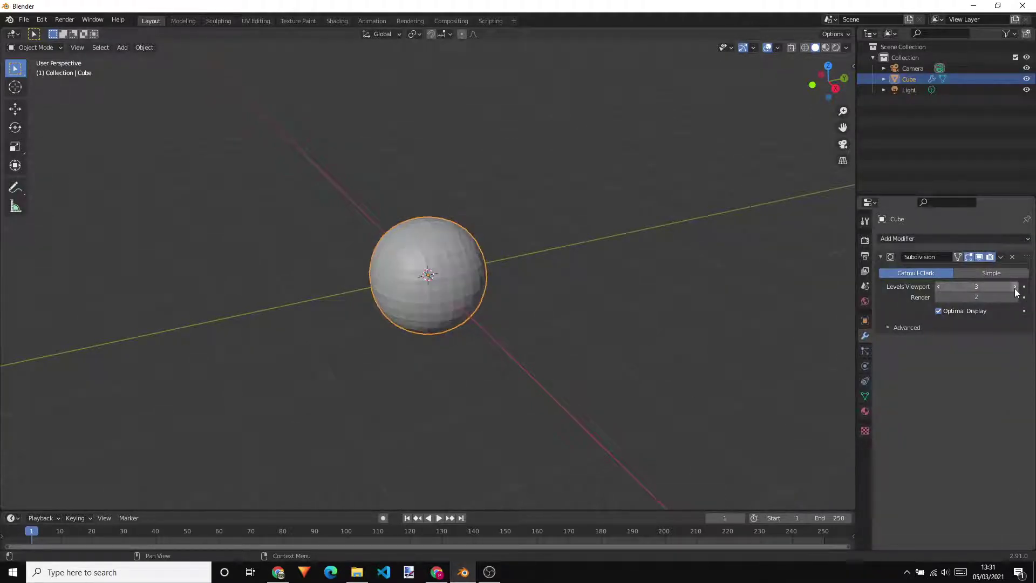
left_click(1015, 287)
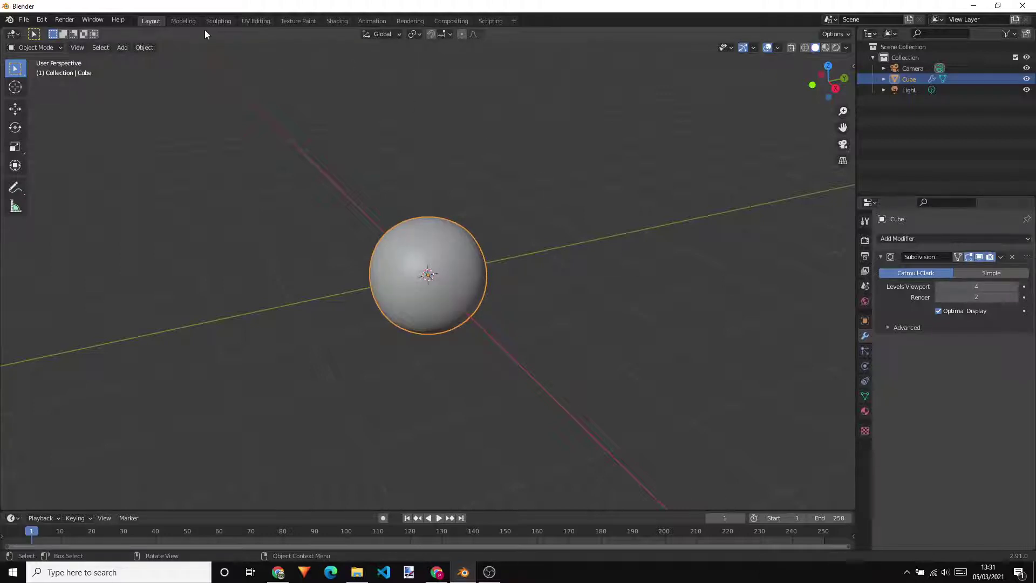
In Edit Mode with face selection, move the cube's positive X side face inward along X to make the body thinner.
middle_click_drag(551, 270, 577, 248)
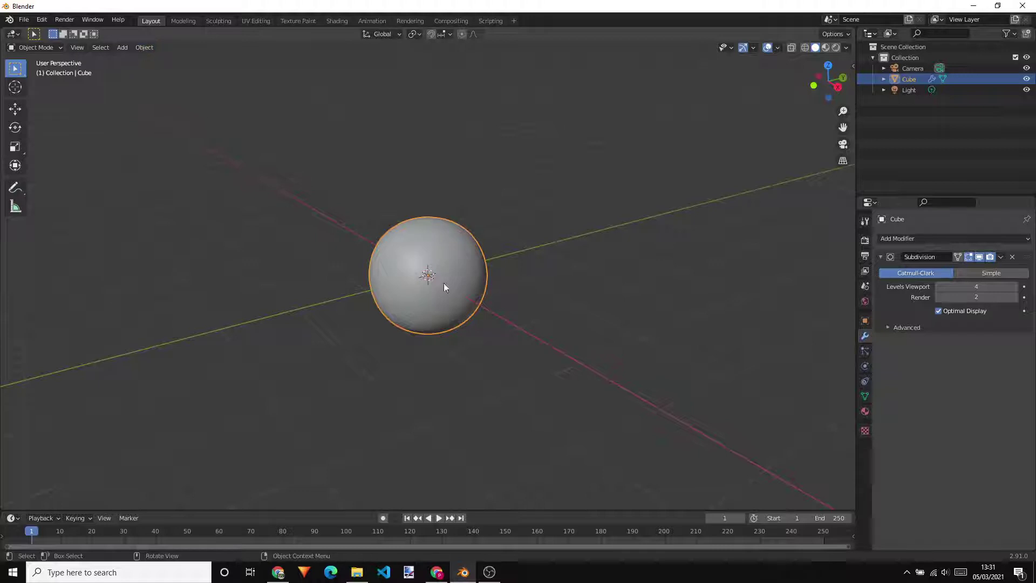
middle_click_drag(443, 282, 532, 262)
scroll(528, 283, "up", 1)
scroll(528, 275, "up", 1)
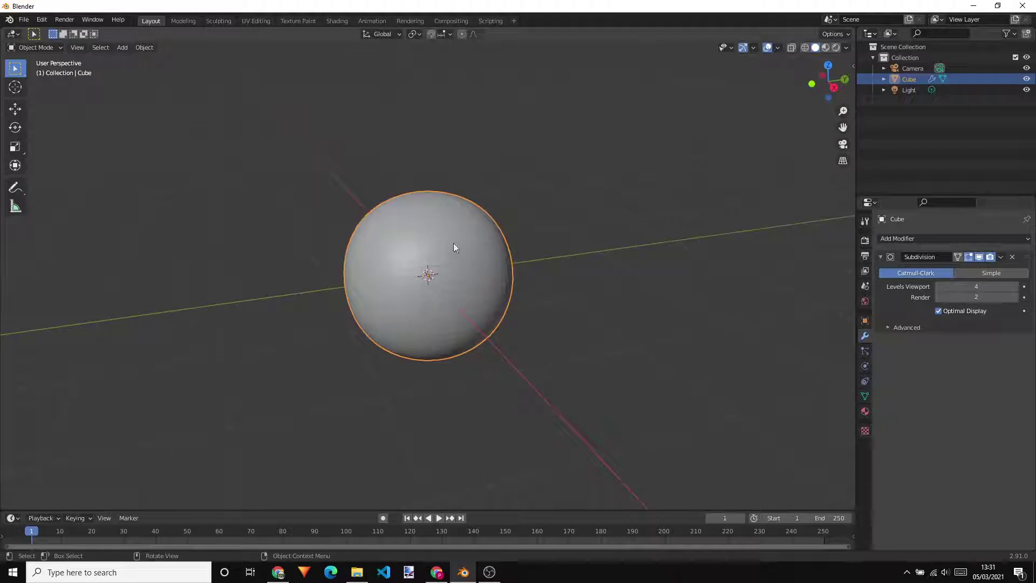
key("Tab")
middle_click_drag(480, 244, 529, 239)
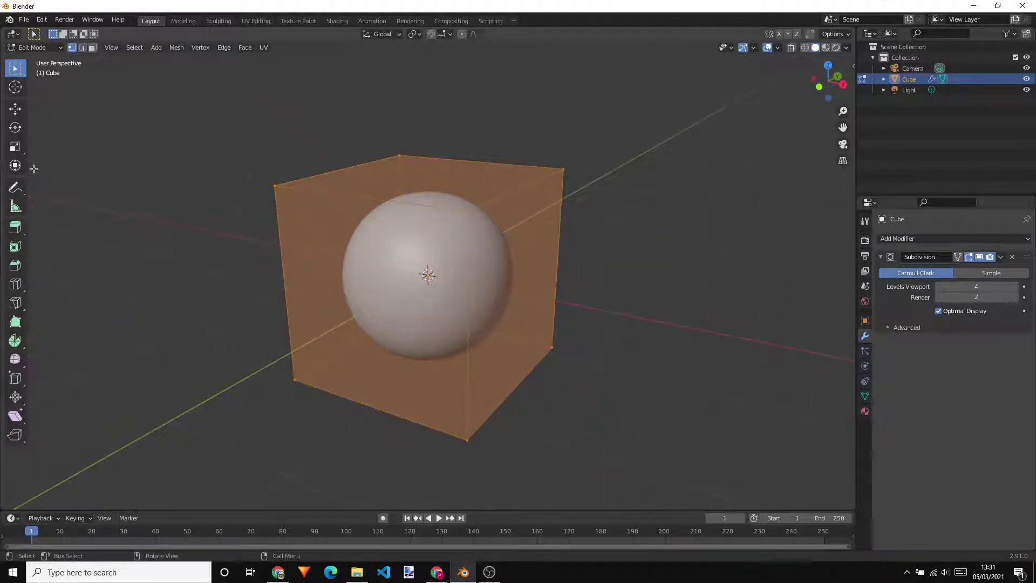
key("3")
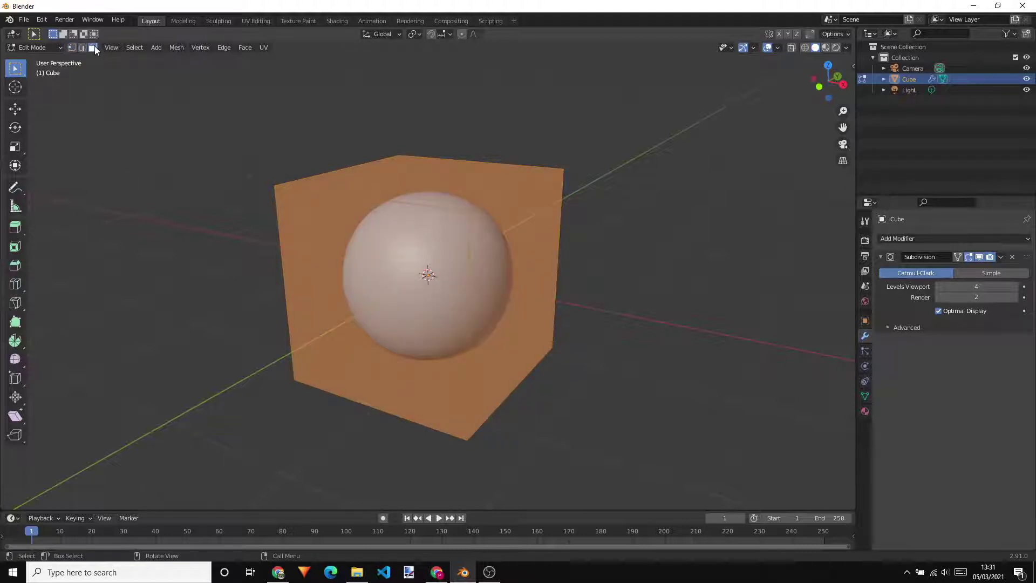
left_click(524, 308)
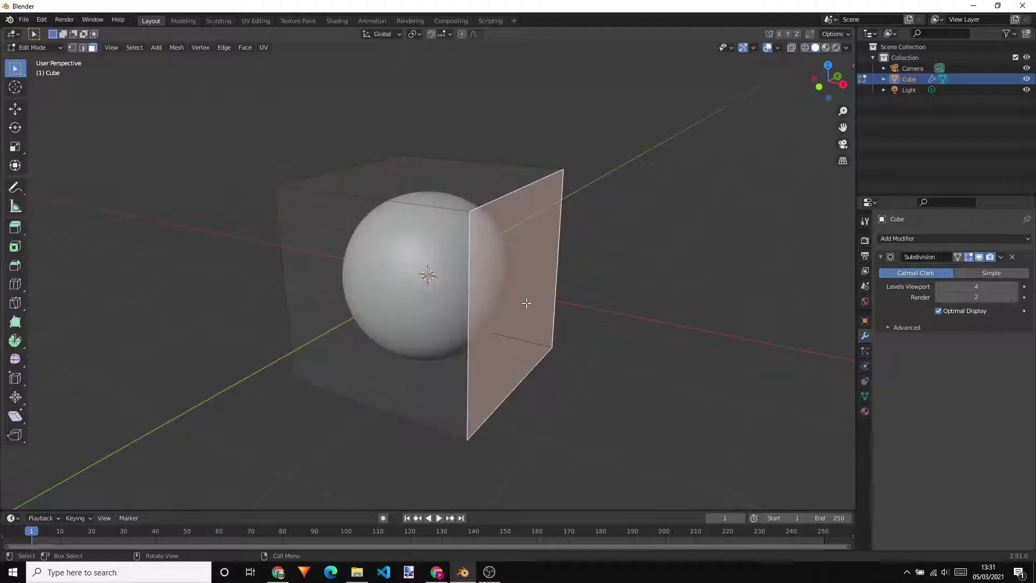
left_click(15, 109)
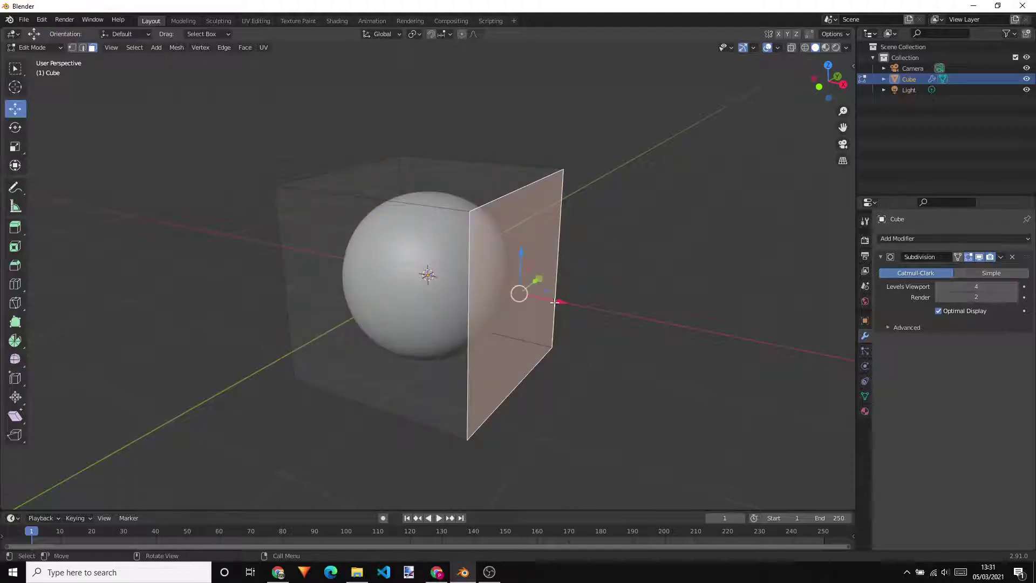
left_click_drag(554, 303, 488, 292)
Extrude the top face of the body upward to make it taller.
middle_click_drag(488, 291, 466, 227)
left_click(414, 173)
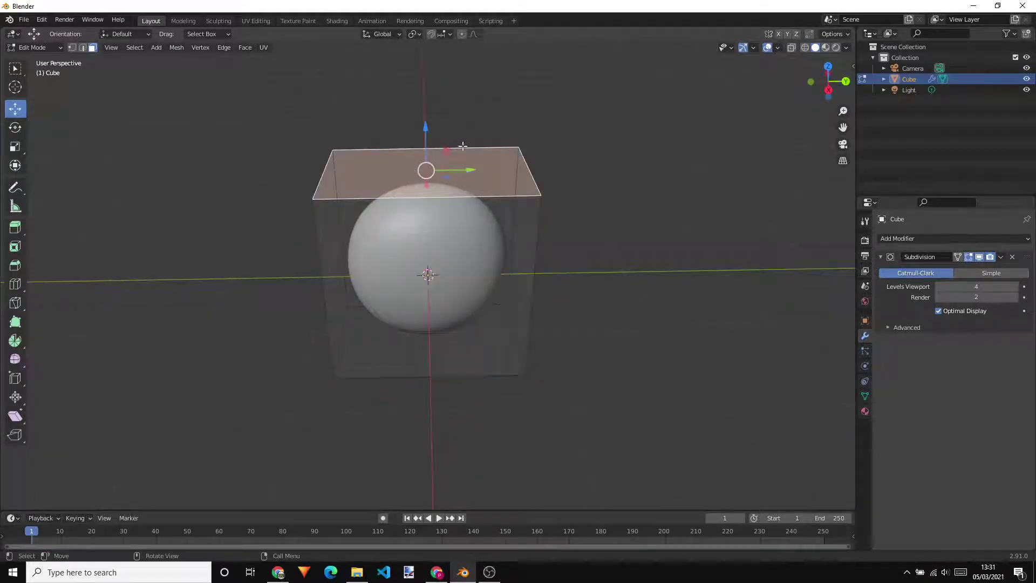
key("e")
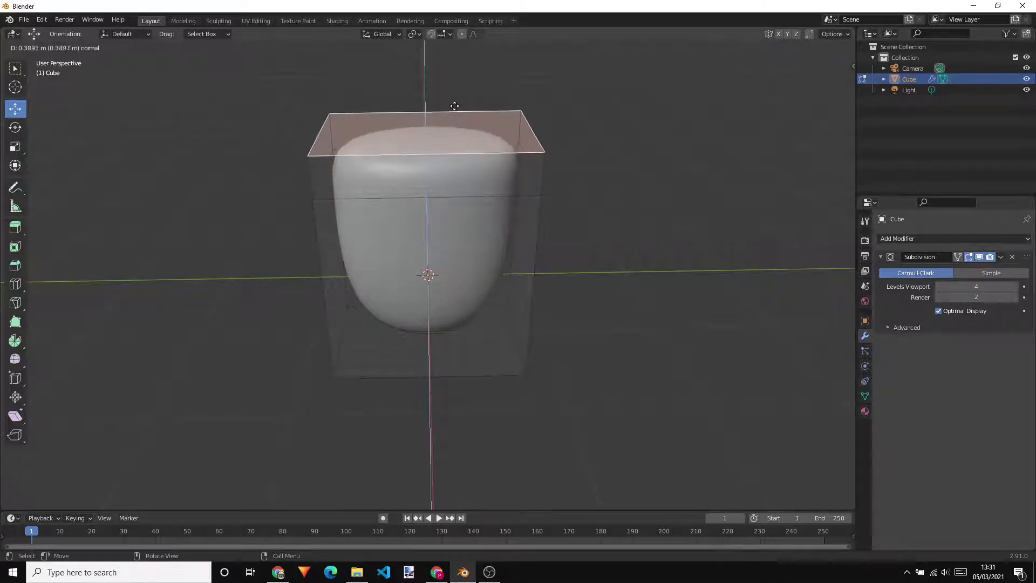
left_click(452, 93)
Try to extrude the whole bottom face of the body downward a short distance.
middle_click_drag(450, 94, 506, 152)
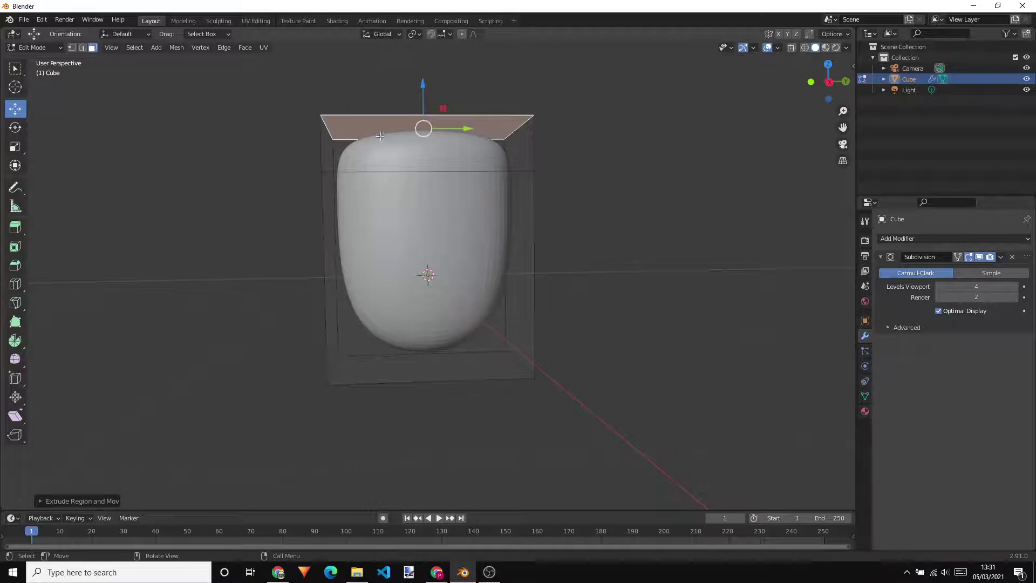
middle_click_drag(380, 136, 425, 363)
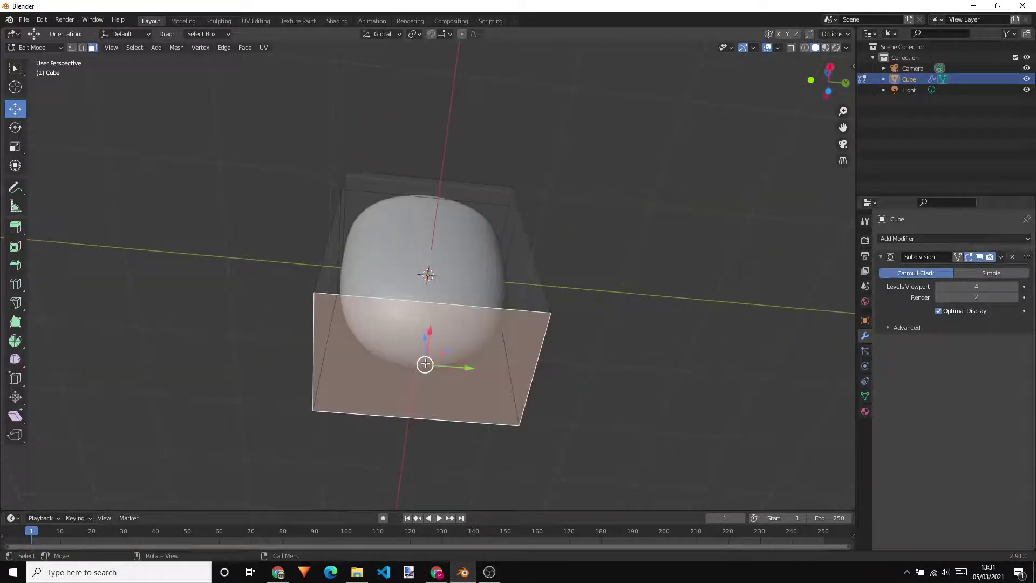
key("e")
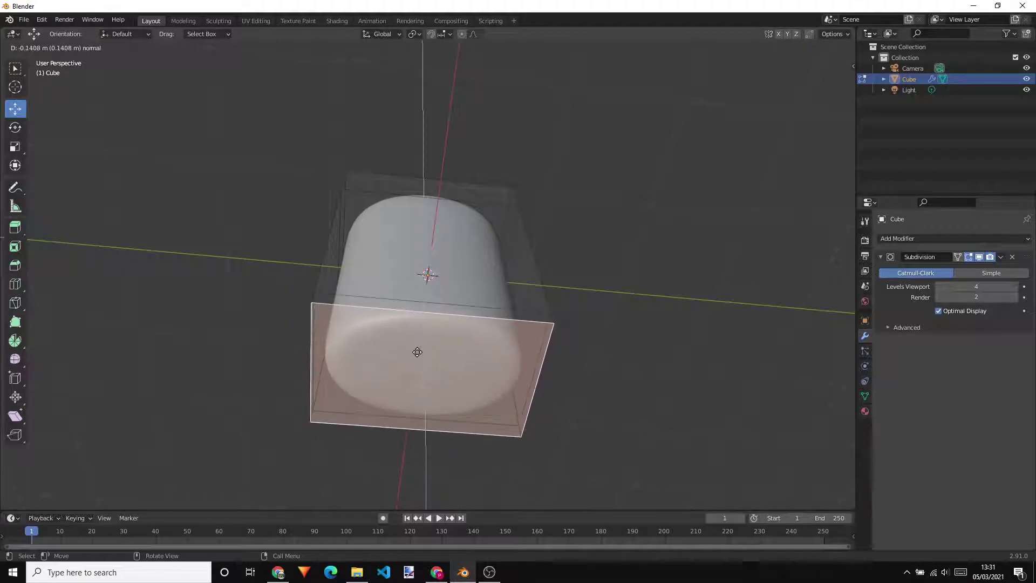
left_click(417, 352)
middle_click_drag(424, 356, 589, 324)
key("ctrl+z")
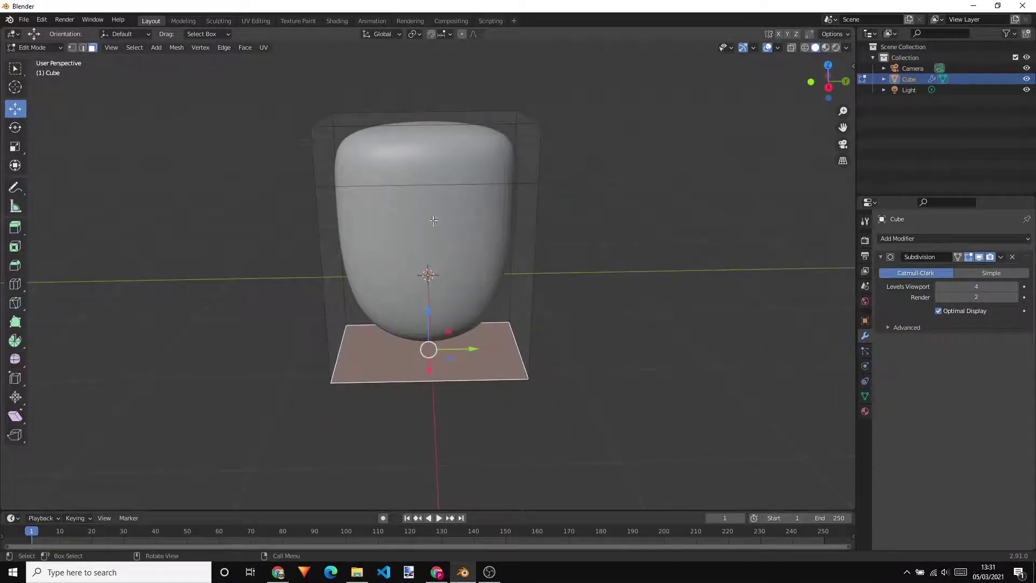
Add two vertical loop cuts that divide the width of the body into three columns.
left_click(15, 285)
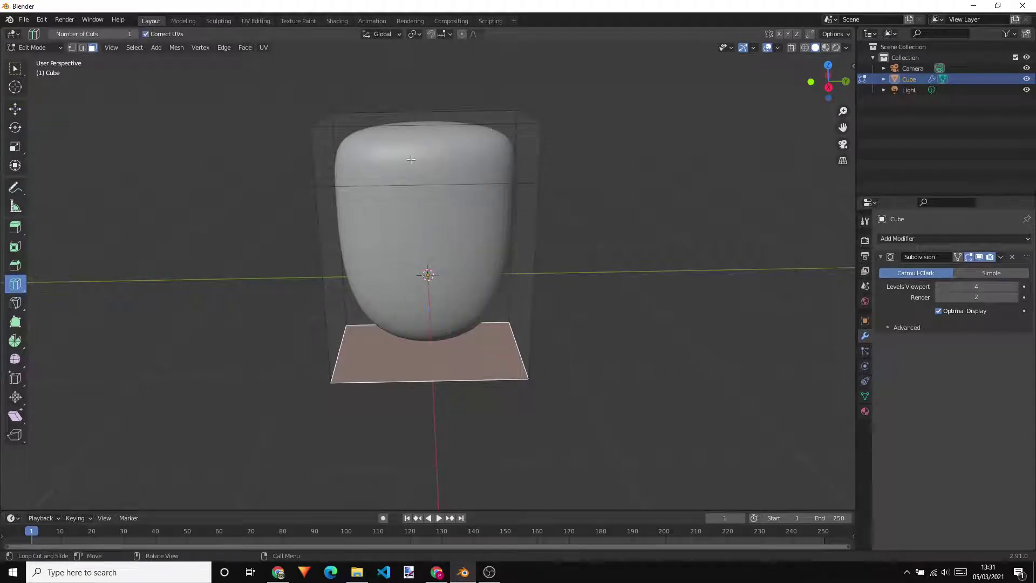
left_click_drag(421, 142, 381, 146)
left_click_drag(449, 128, 458, 135)
Extrude the two outer bottom faces downward together to form a pair of short legs.
middle_click_drag(597, 291, 593, 183)
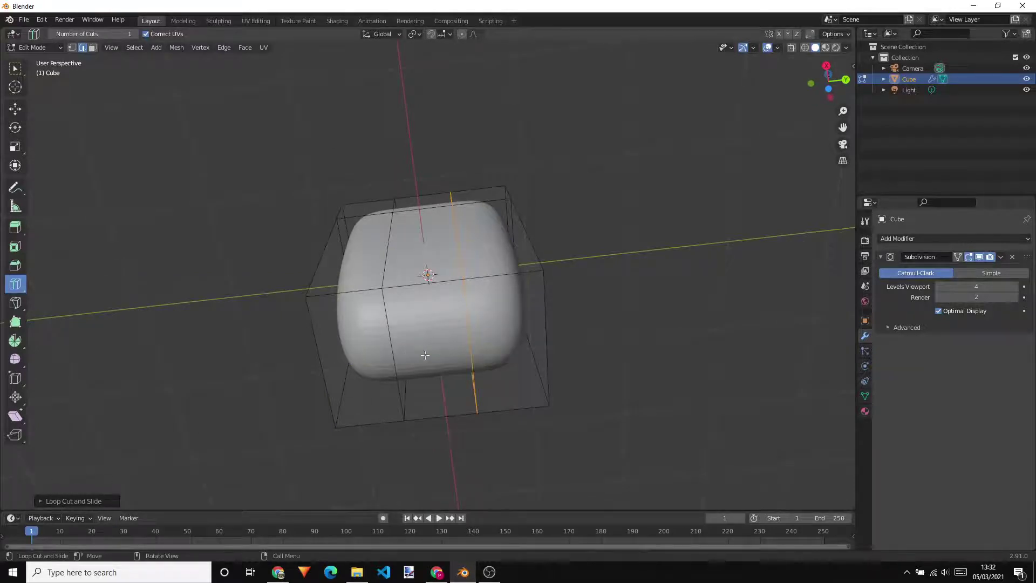
middle_click_drag(464, 259, 294, 266)
middle_click_drag(334, 232, 327, 259)
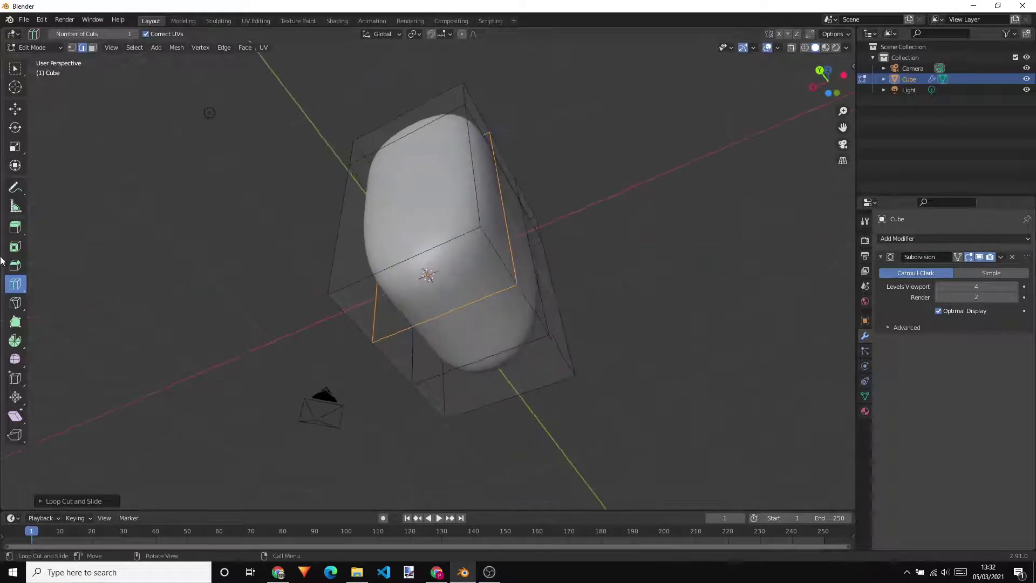
left_click(23, 233)
middle_click_drag(438, 279, 295, 284)
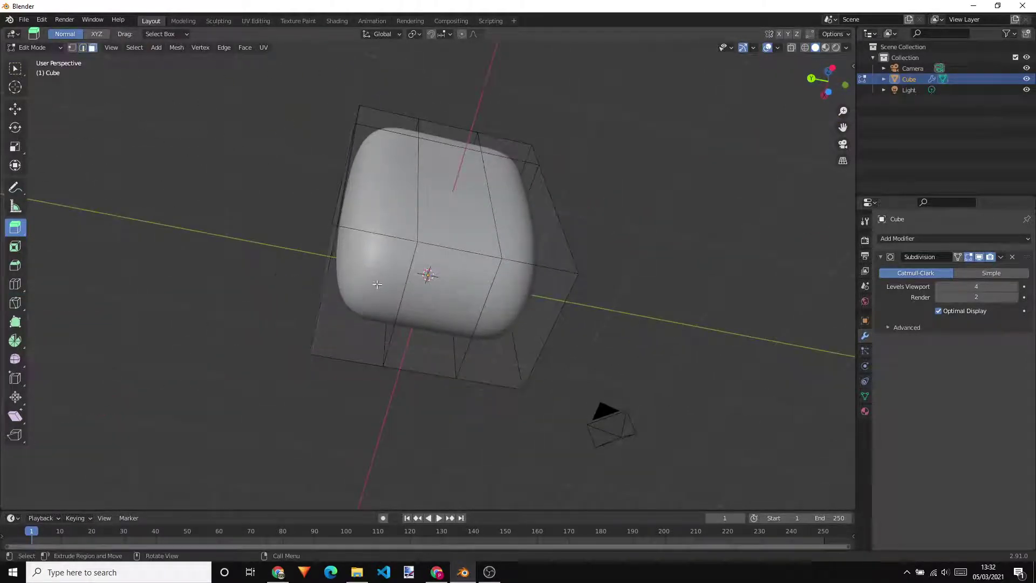
middle_click_drag(505, 309, 438, 327)
left_click_drag(421, 391, 428, 354)
middle_click_drag(428, 353, 601, 280)
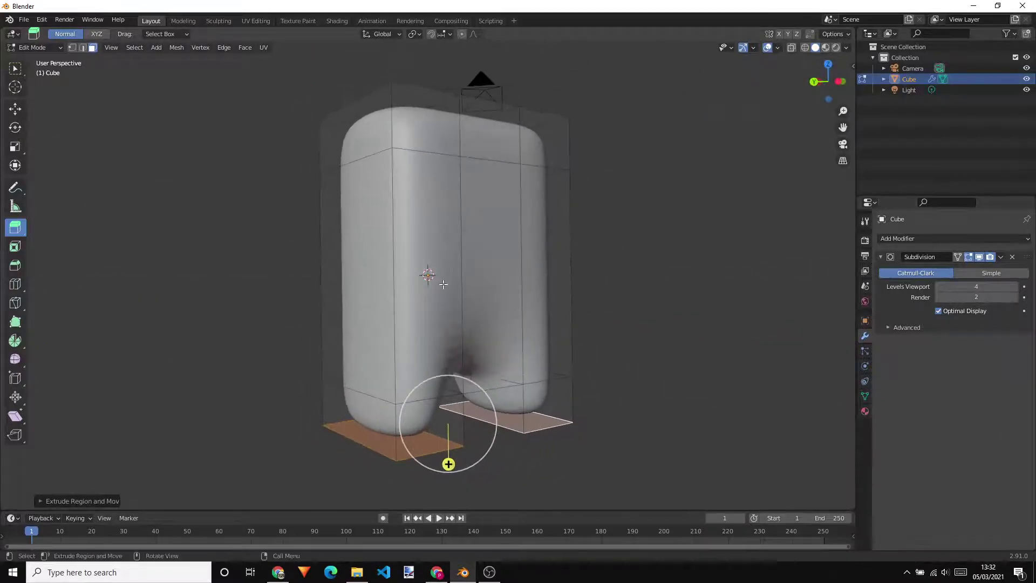
Add a horizontal loop cut around the lower part of the body, above the legs.
middle_click_drag(437, 199, 452, 178)
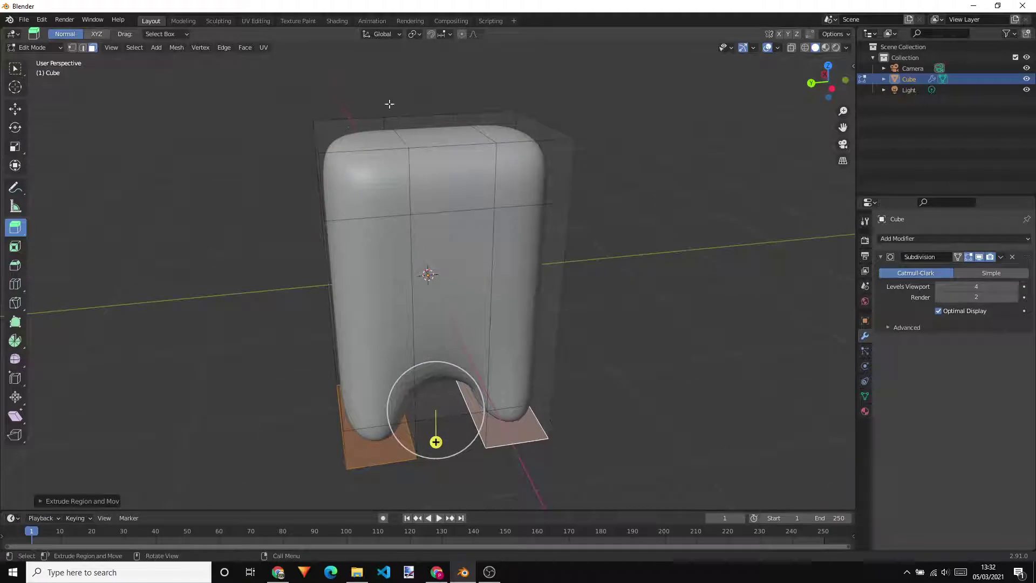
mouse_move(389, 104)
middle_mouse_down()
mouse_move(407, 93)
mouse_move(418, 101)
mouse_move(410, 83)
mouse_move(536, 85)
mouse_move(518, 97)
mouse_move(398, 93)
middle_mouse_up()
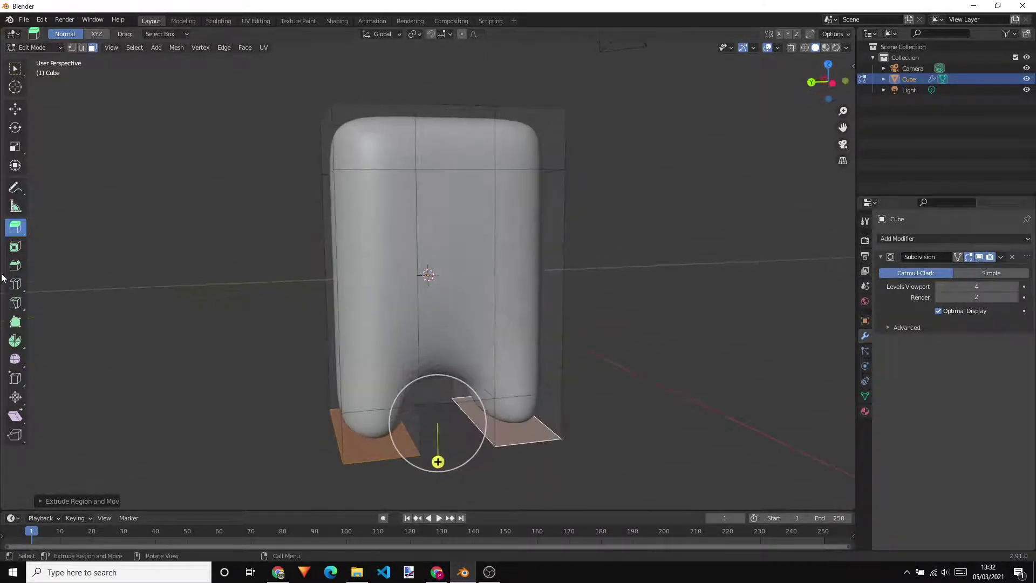
left_click(15, 283)
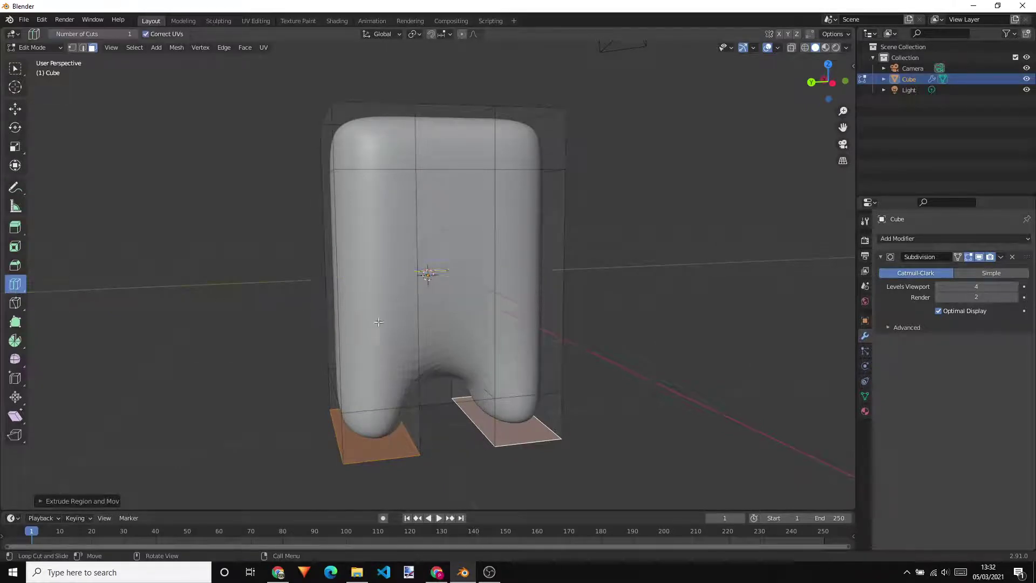
left_click_drag(404, 318, 403, 356)
middle_click_drag(403, 356, 669, 319)
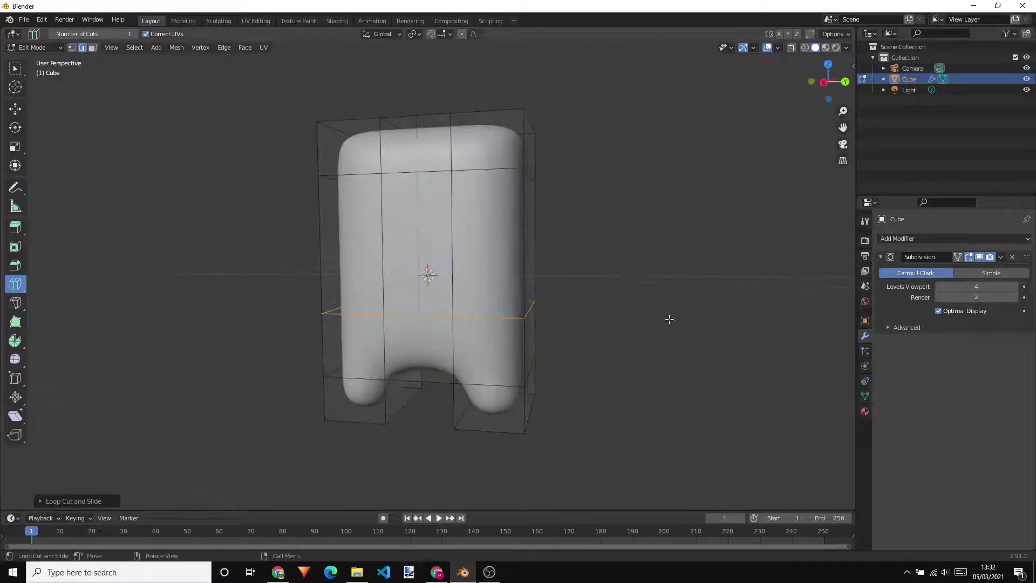
Select the three middle-row faces on the positive X side and extrude them outward as a backpack.
middle_click_drag(426, 218, 453, 196)
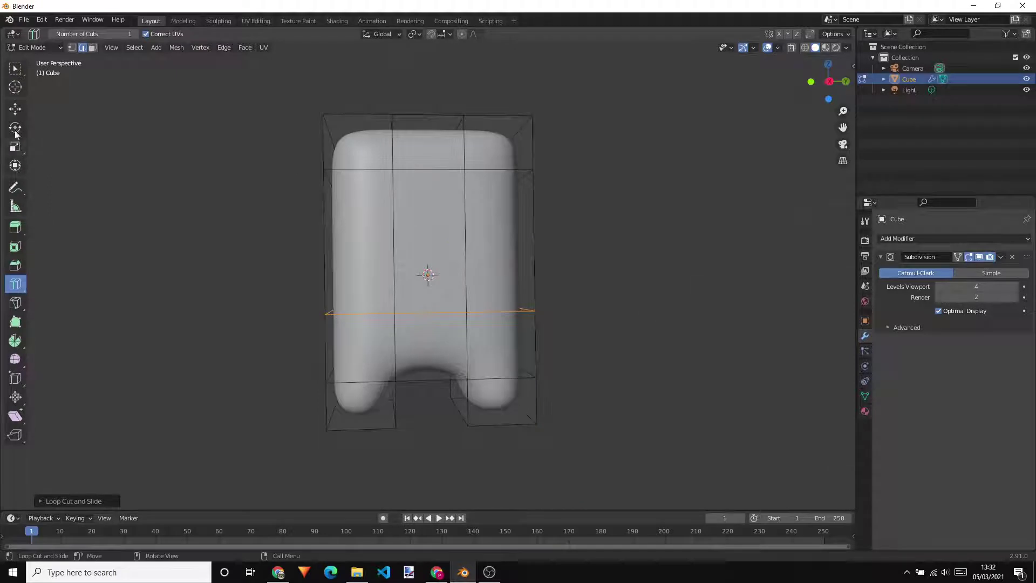
left_click(15, 71)
left_click(348, 229)
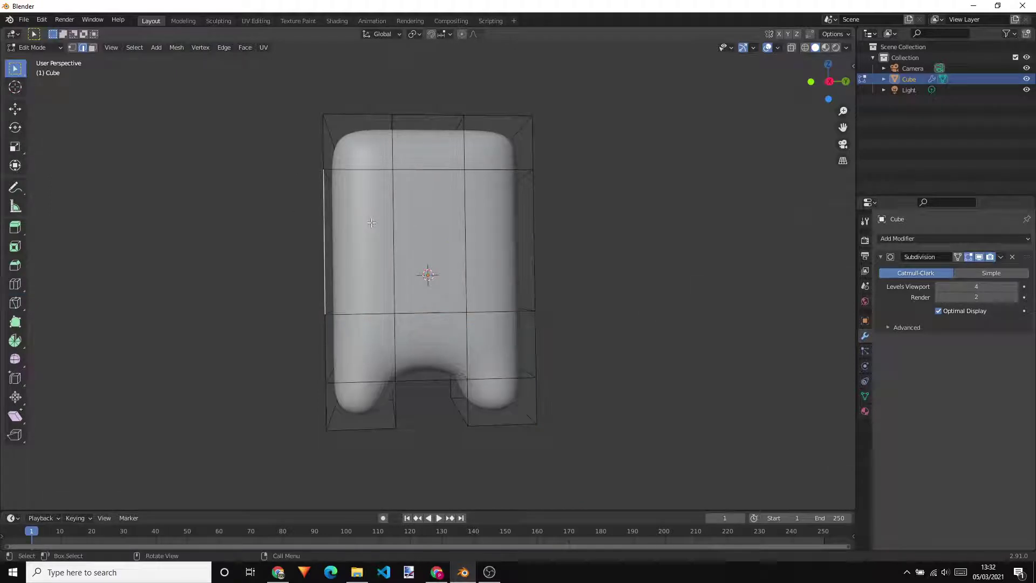
left_click(364, 218)
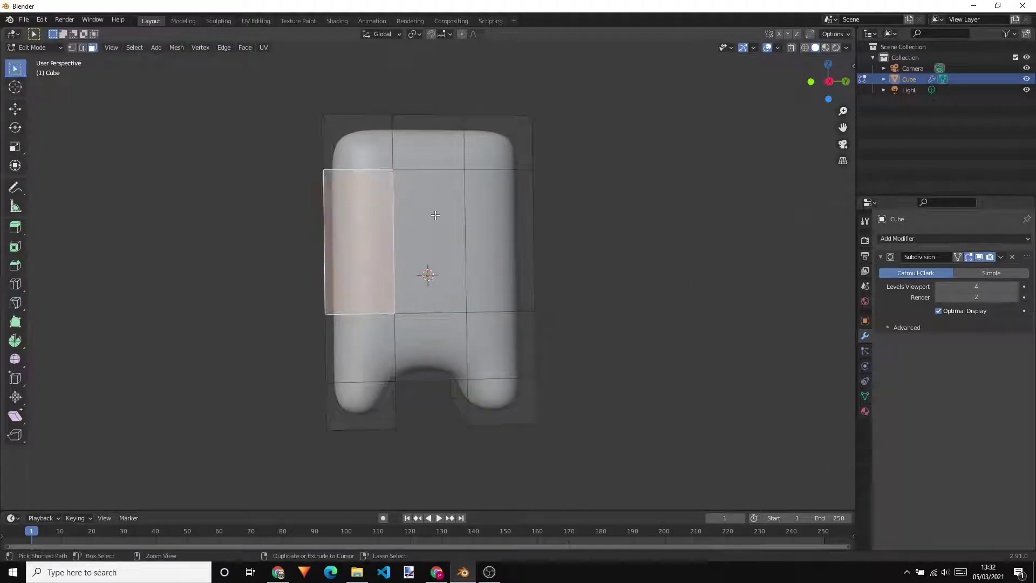
left_click(432, 221, "ctrl")
left_click(494, 218, "ctrl")
middle_click_drag(494, 218, 411, 277)
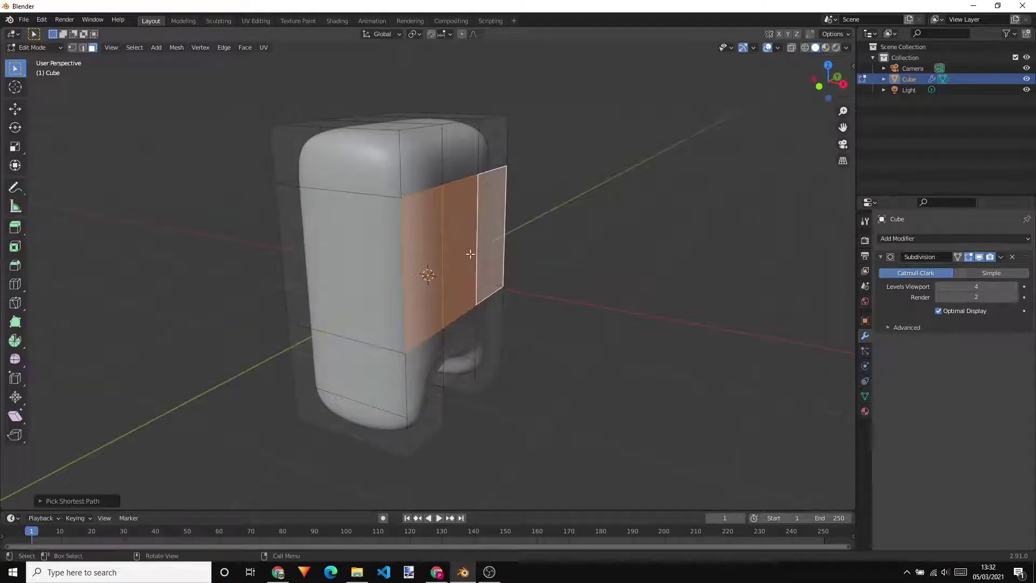
key("e")
left_click(510, 268)
Add a loop cut around the sides of the extruded backpack, close to the body.
middle_click_drag(510, 269, 600, 234)
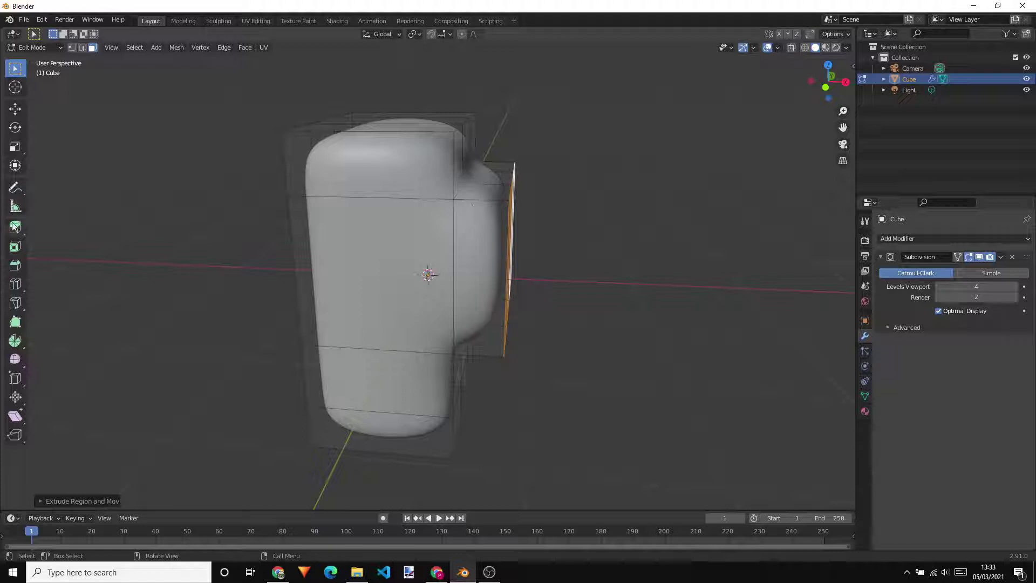
left_click(15, 283)
left_click_drag(474, 203, 456, 202)
Select the two middle edges on top of the body and raise them along Z to round the head.
middle_click_drag(618, 234, 289, 245)
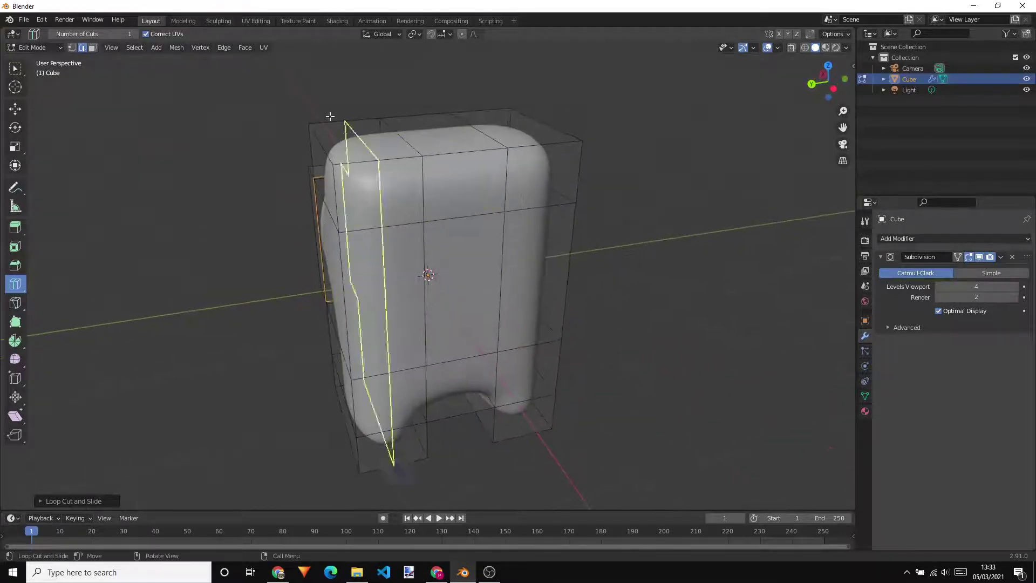
middle_click_drag(331, 116, 428, 113)
middle_click_drag(352, 120, 416, 116)
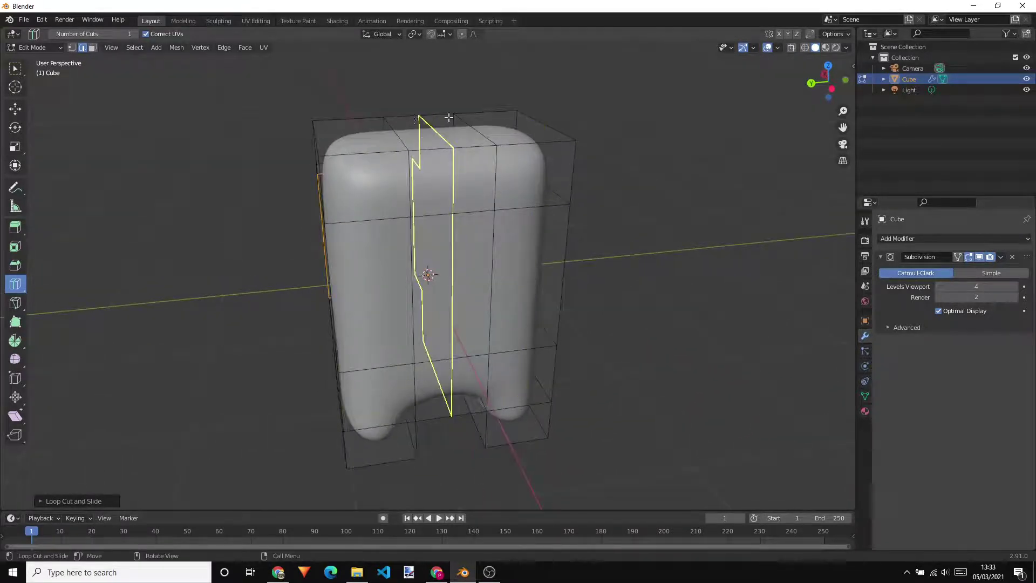
middle_click_drag(372, 162, 410, 146)
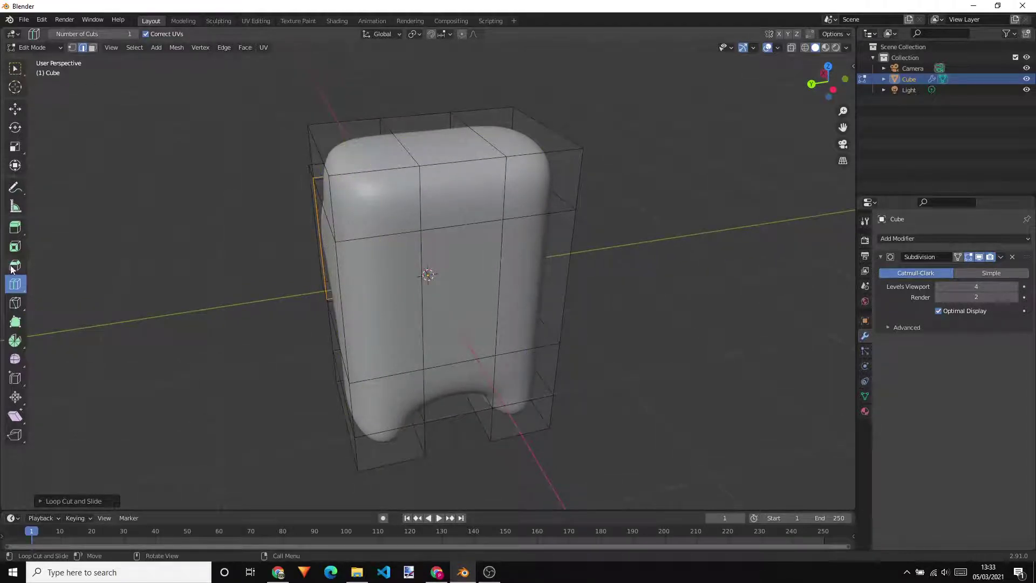
left_click(15, 68)
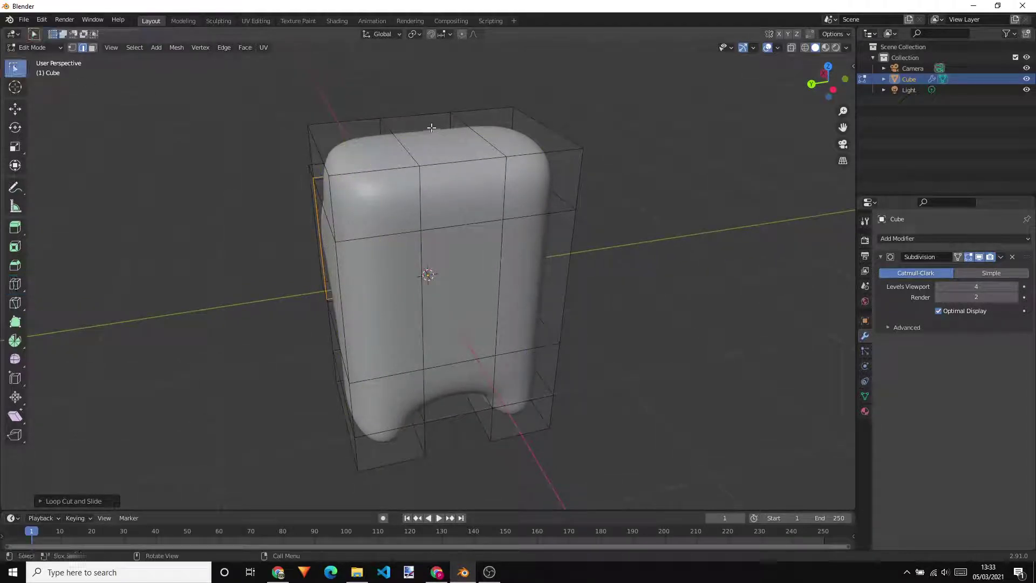
left_click(405, 152)
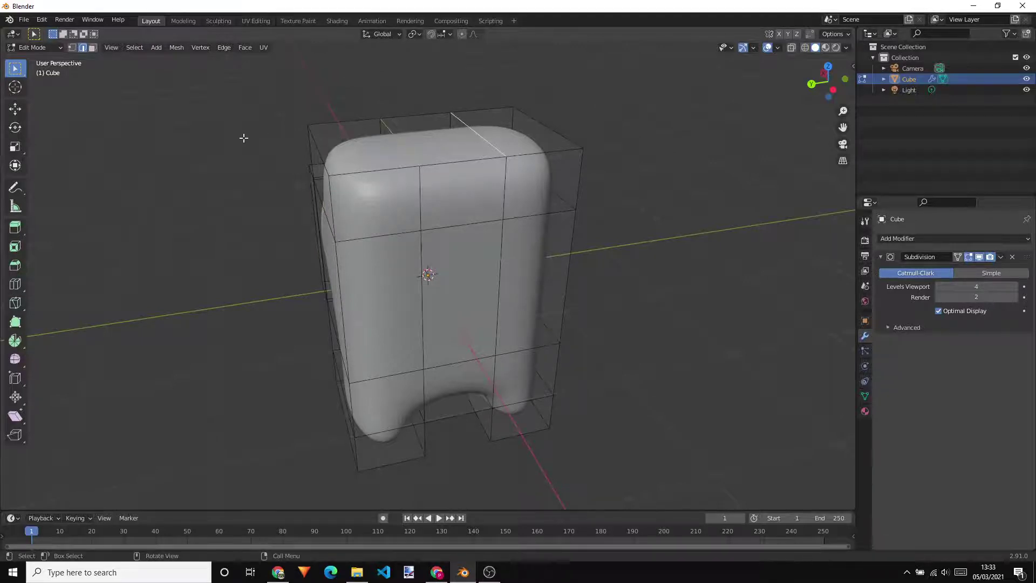
middle_click_drag(243, 139, 33, 123)
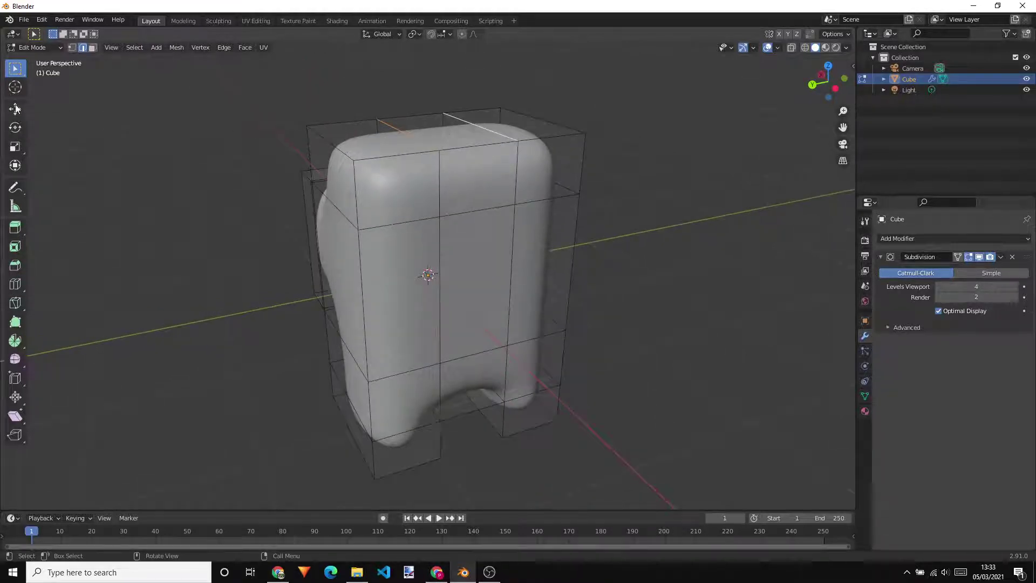
left_click(15, 109)
left_click_drag(440, 93, 443, 54)
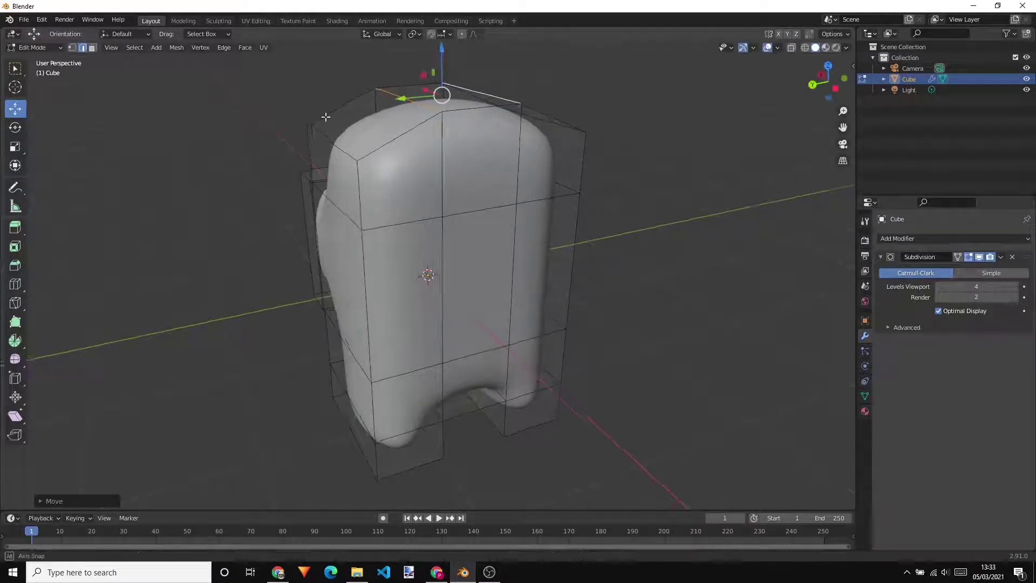
middle_click_drag(443, 56, 285, 68)
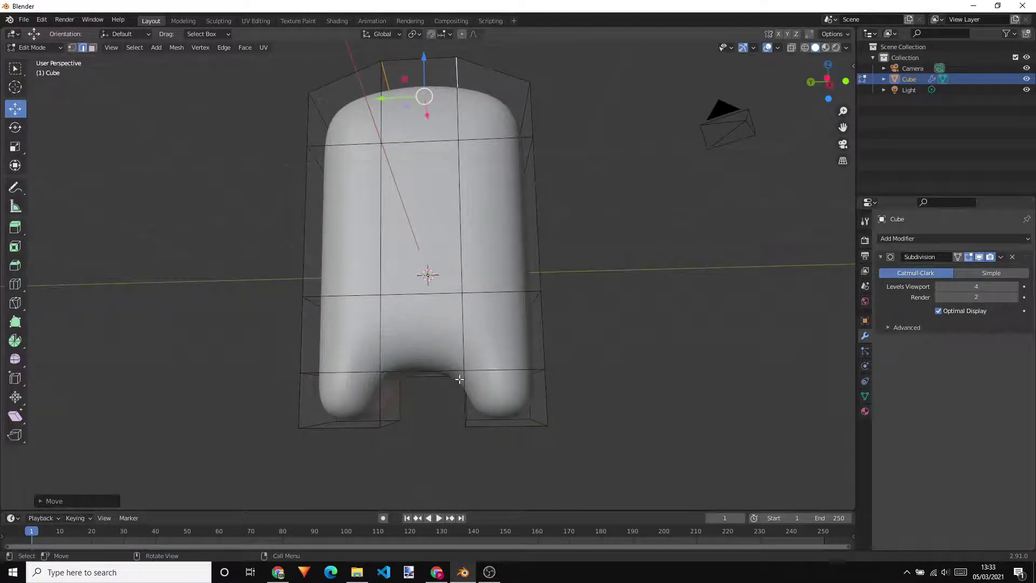
Select the middle front edge above the gap between the legs and move it slightly outward along X.
middle_click_drag(459, 379, 368, 380)
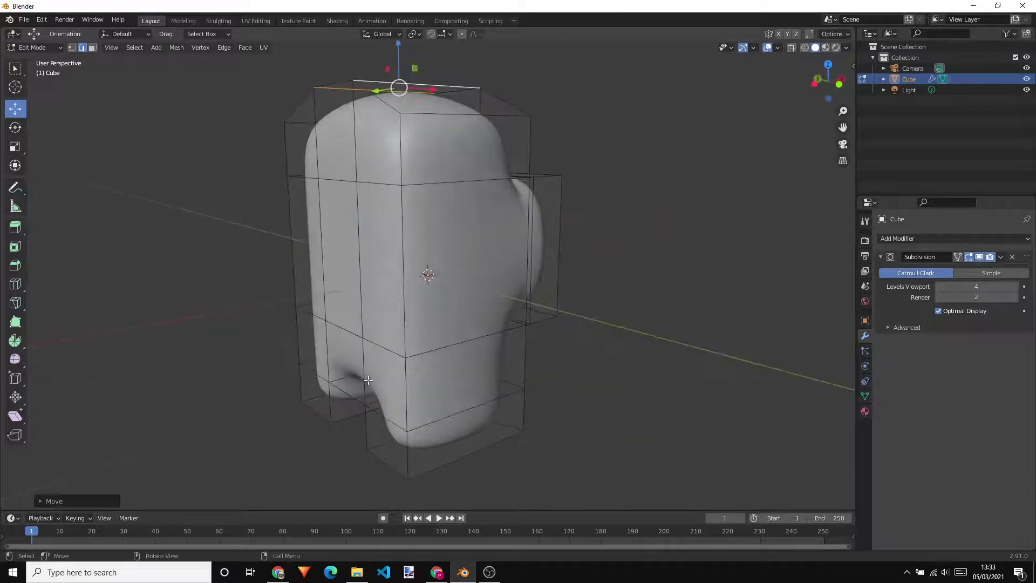
left_click(343, 328)
left_click_drag(379, 320, 366, 321)
middle_click_drag(390, 280, 415, 278)
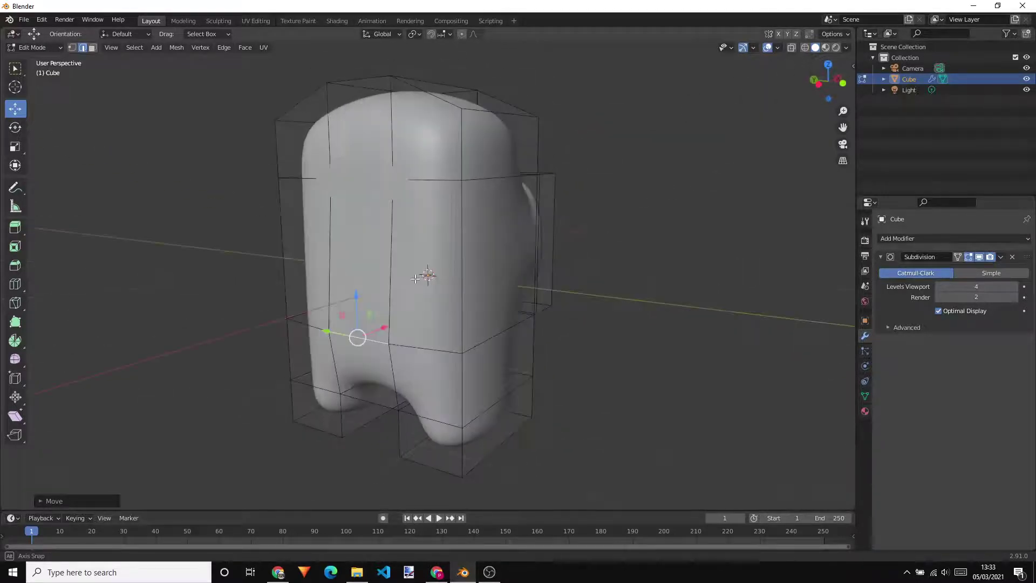
middle_click_drag(306, 161, 647, 209)
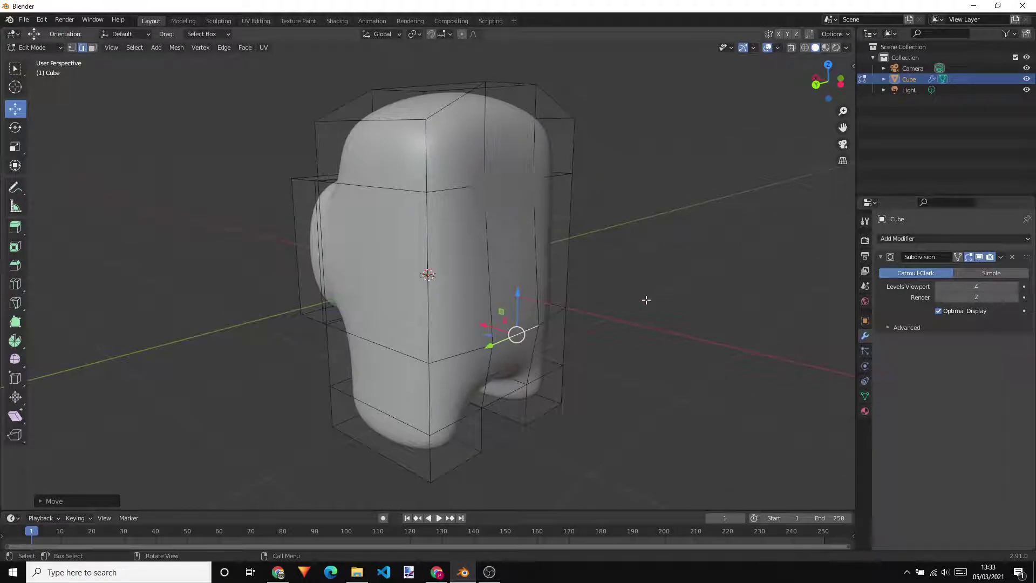
Return to Object Mode, set the body material's base color to dark red, and show the viewport in material preview.
key("Tab")
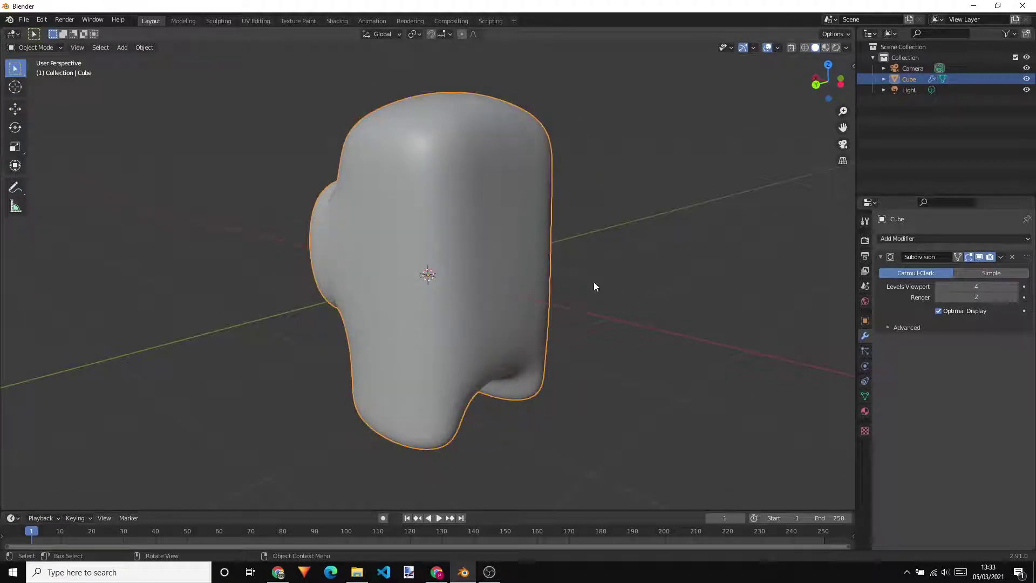
left_click(865, 412)
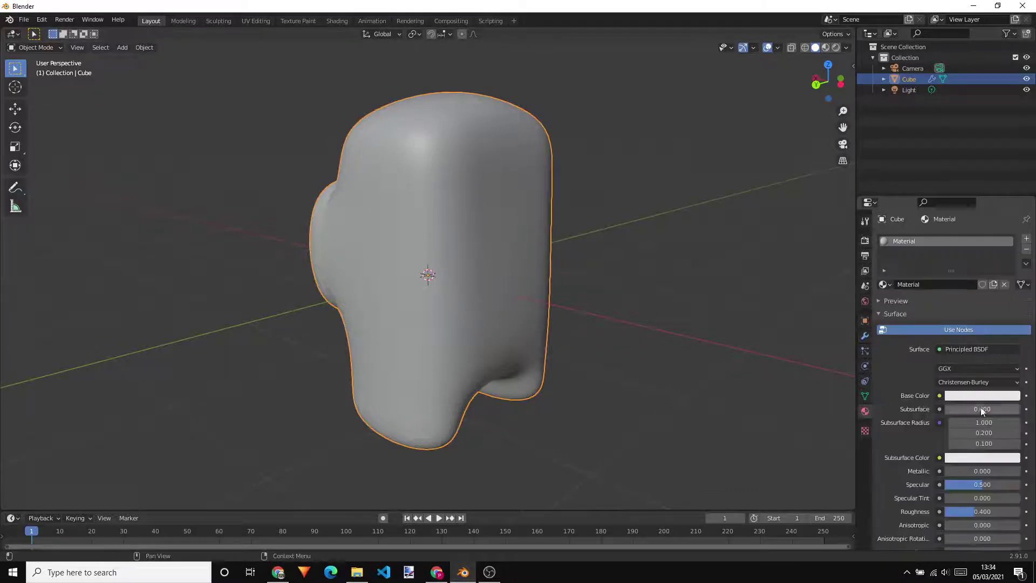
left_click(978, 397)
left_click_drag(972, 305, 957, 307)
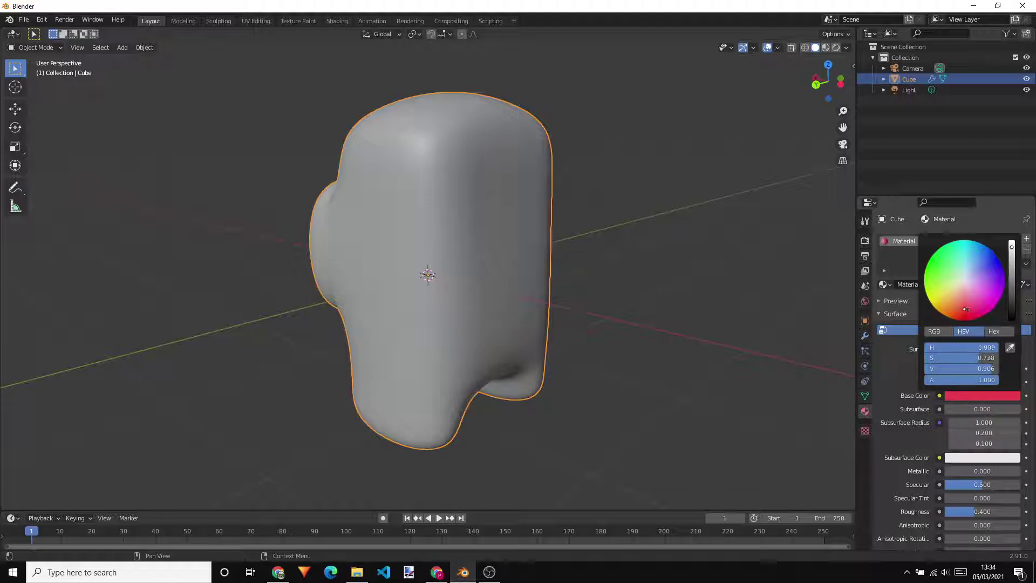
left_click_drag(1012, 247, 1011, 260)
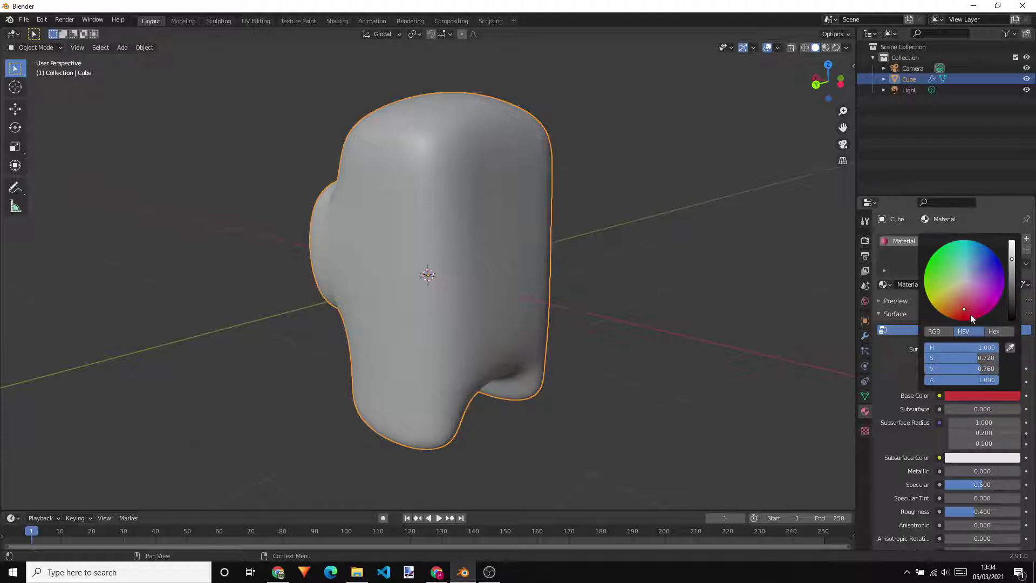
left_click_drag(964, 312, 964, 310)
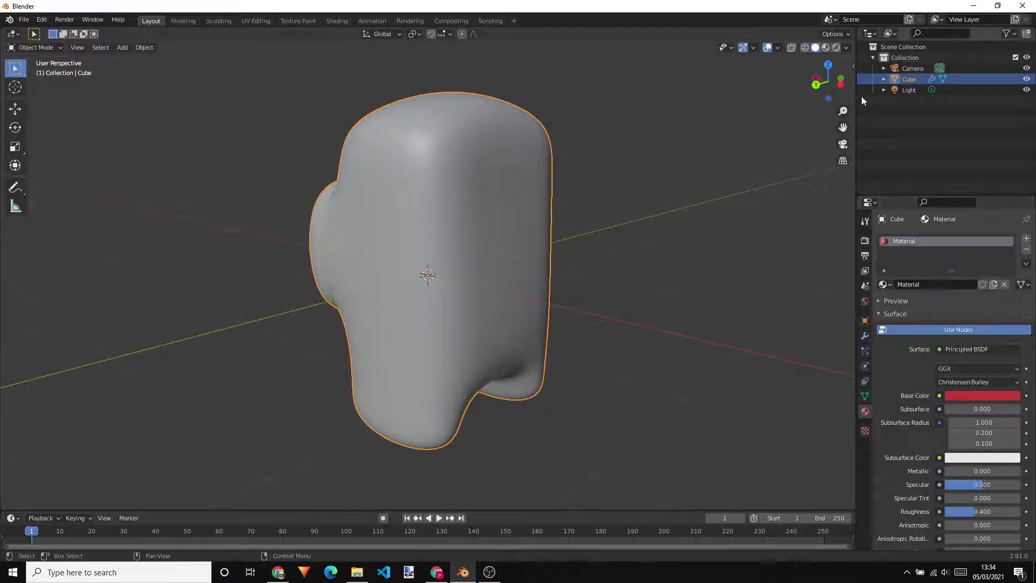
left_click(825, 48)
mouse_move(621, 306)
middle_mouse_down()
mouse_move(545, 273)
mouse_move(421, 280)
mouse_move(467, 302)
mouse_move(659, 308)
mouse_move(604, 305)
middle_mouse_up()
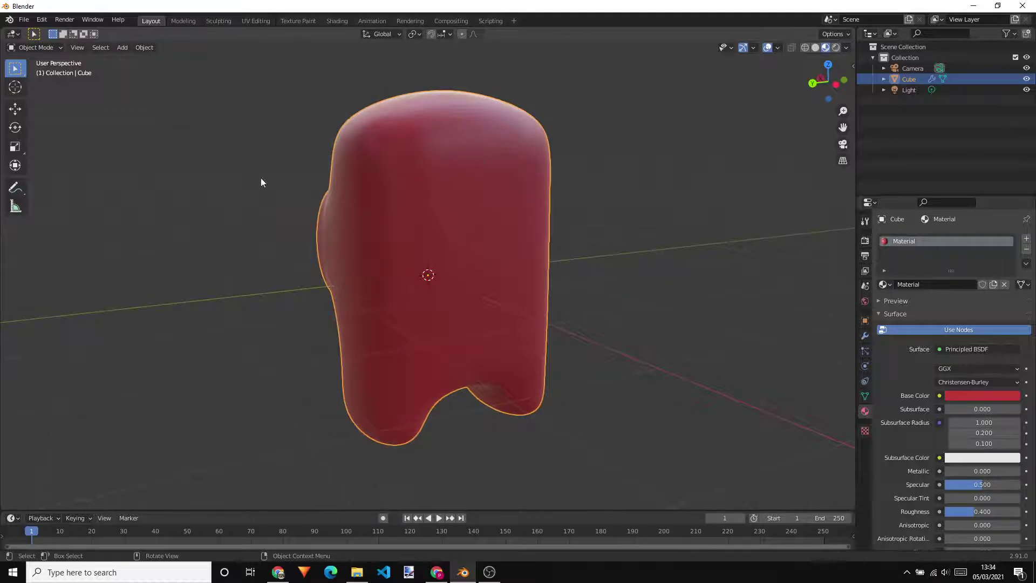
Add a new cube mesh and move it out in front of the body on the negative X side.
left_click(193, 178)
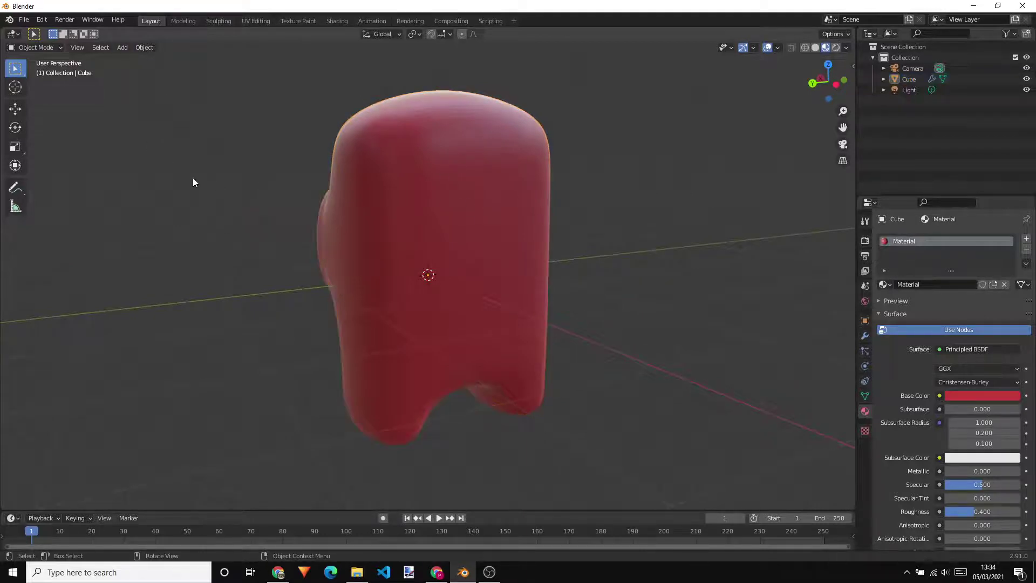
left_click(122, 48)
mouse_move(144, 60)
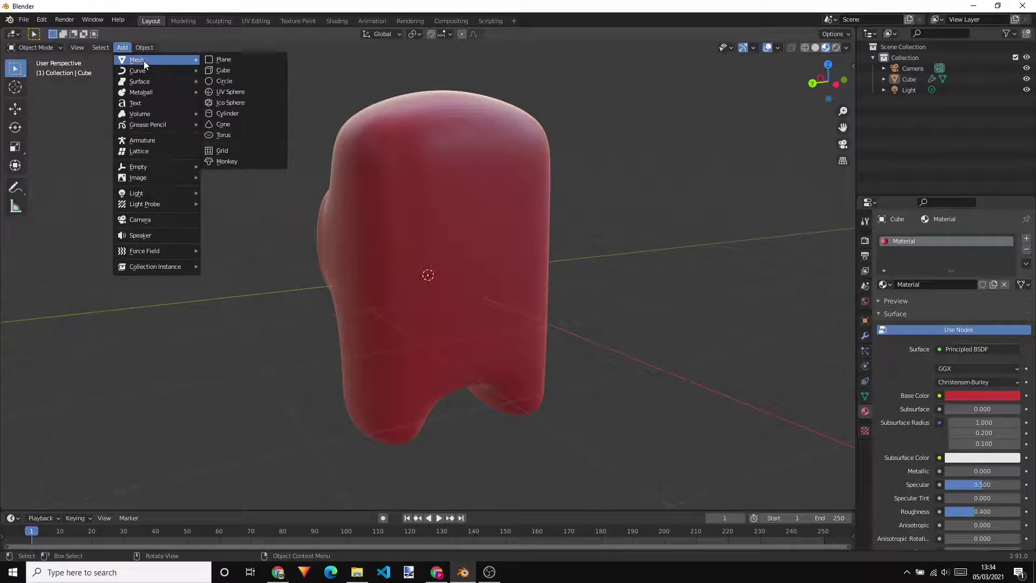
left_click(231, 74)
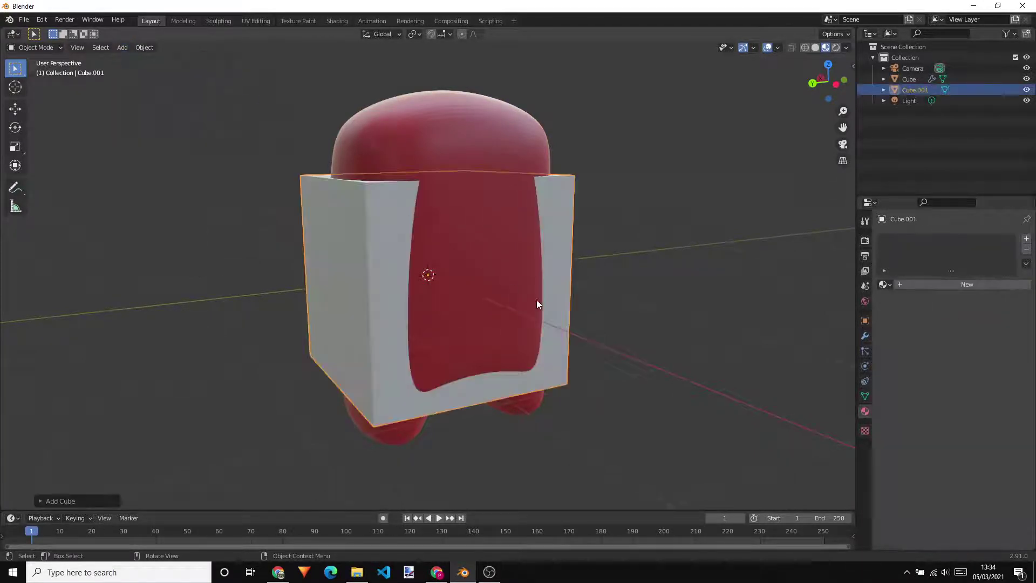
left_click(16, 110)
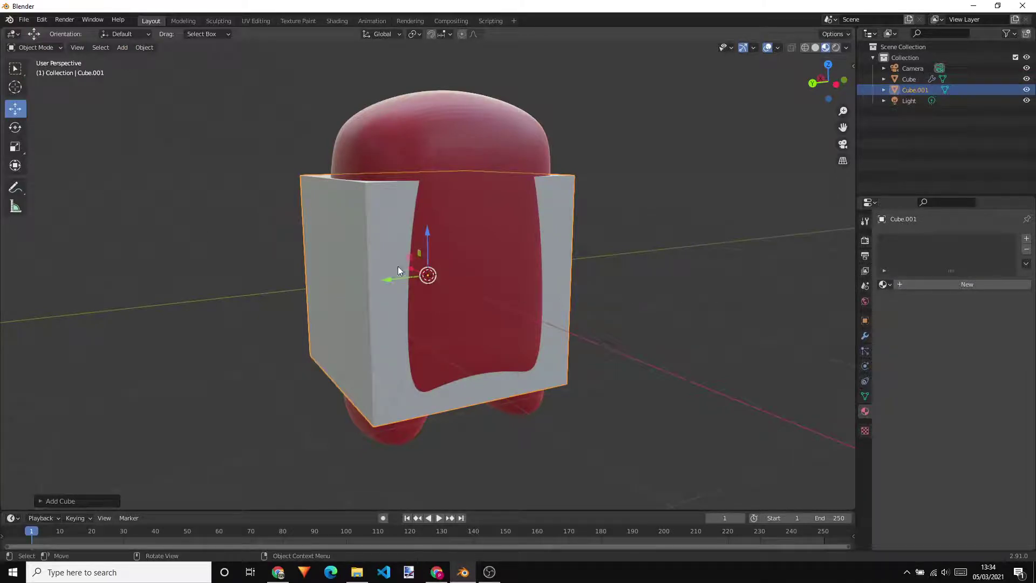
mouse_move(397, 267)
middle_mouse_down()
mouse_move(452, 299)
mouse_move(402, 264)
middle_mouse_up()
left_click_drag(402, 263, 536, 319)
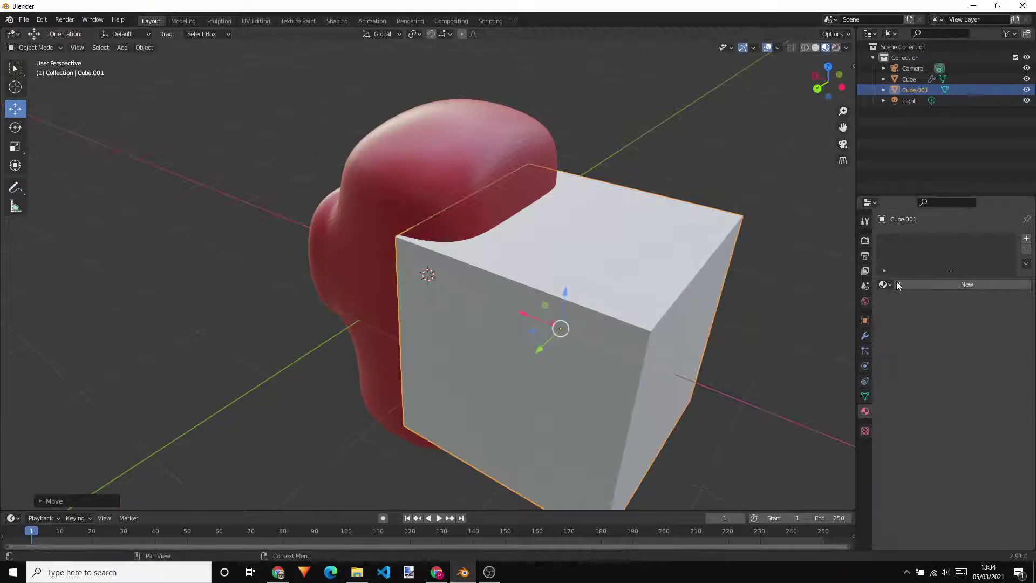
Add a Subdivision Surface modifier to the new cube and set its viewport levels to 4.
left_click(866, 336)
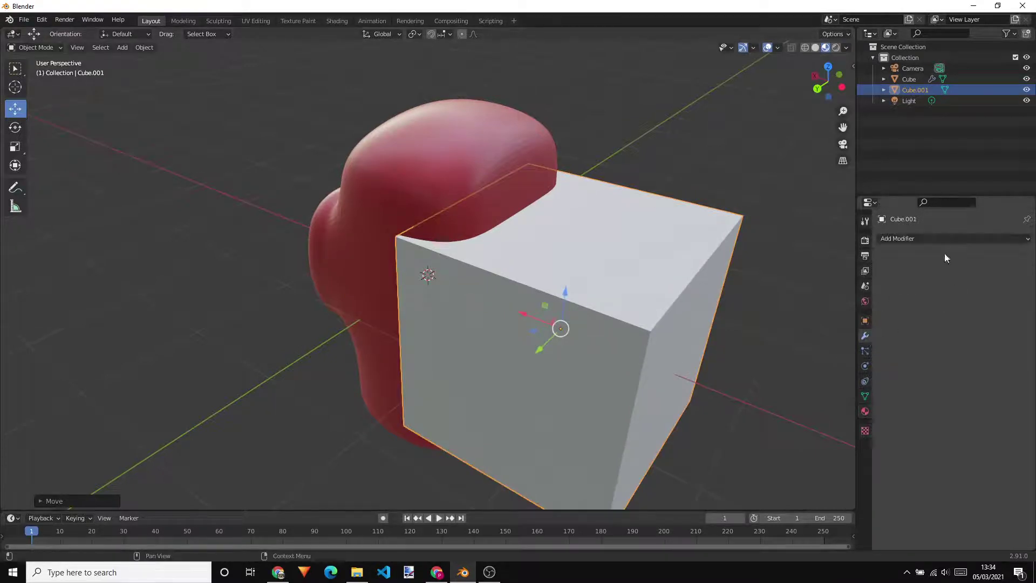
left_click(939, 239)
left_click(850, 422)
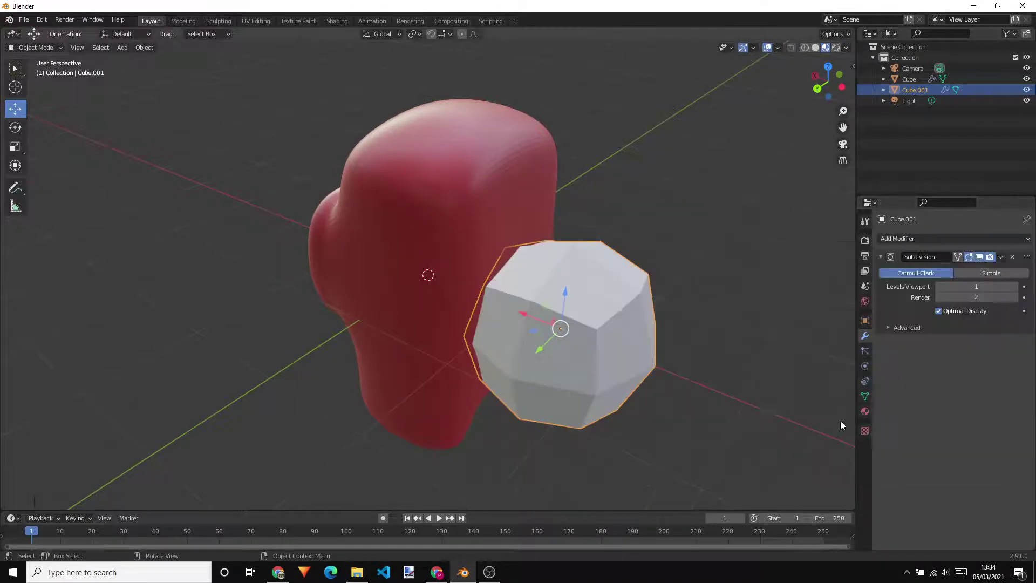
middle_click_drag(840, 420, 746, 332)
left_click(1016, 289)
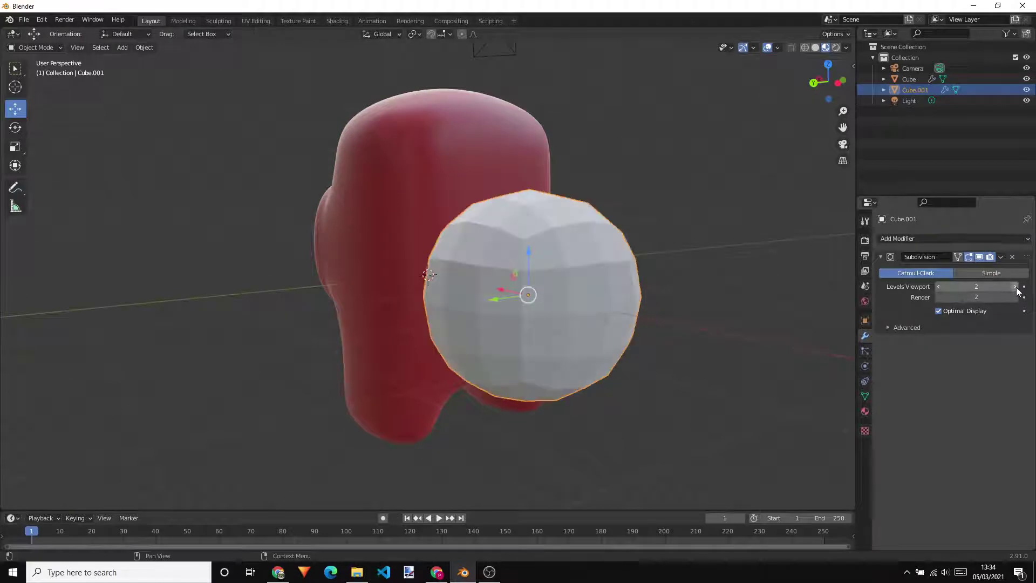
left_click(1015, 289)
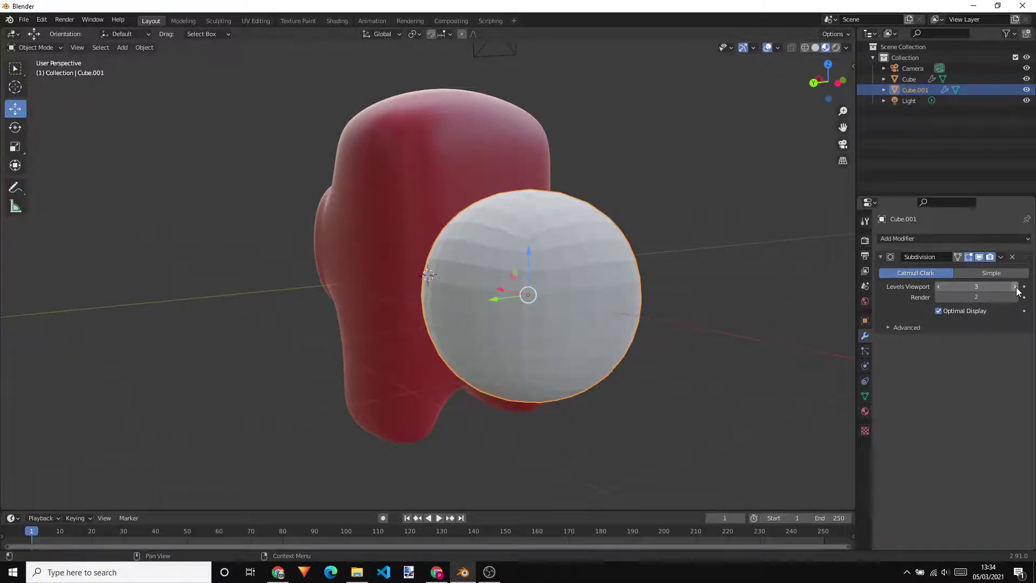
left_click(1015, 289)
mouse_move(764, 364)
middle_mouse_down()
mouse_move(824, 376)
mouse_move(775, 372)
middle_mouse_up()
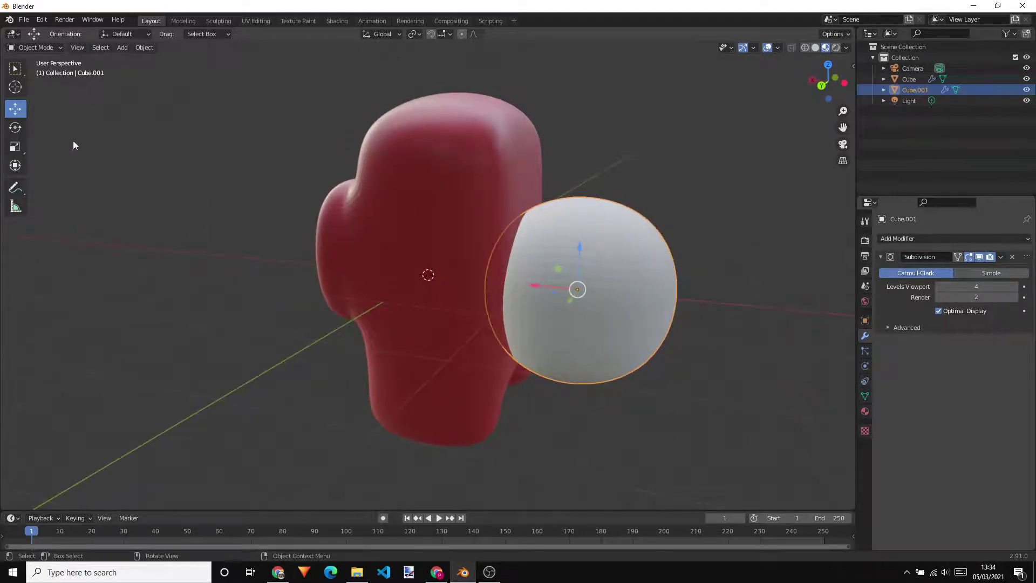
In Edit Mode, select the new cube's front face and move it toward the body along X to flatten the shape.
key("Tab")
middle_click_drag(733, 319, 651, 320)
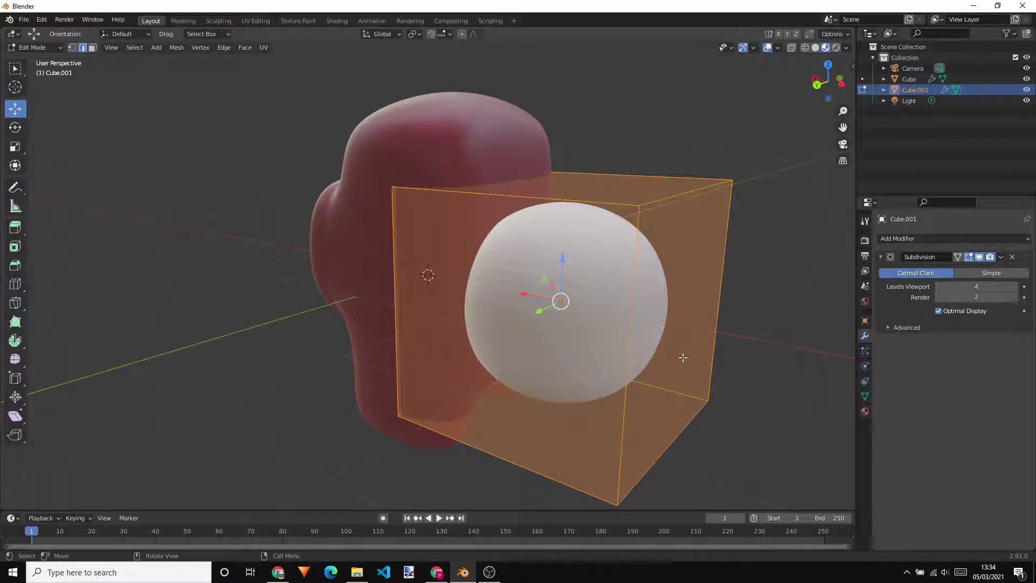
key("3")
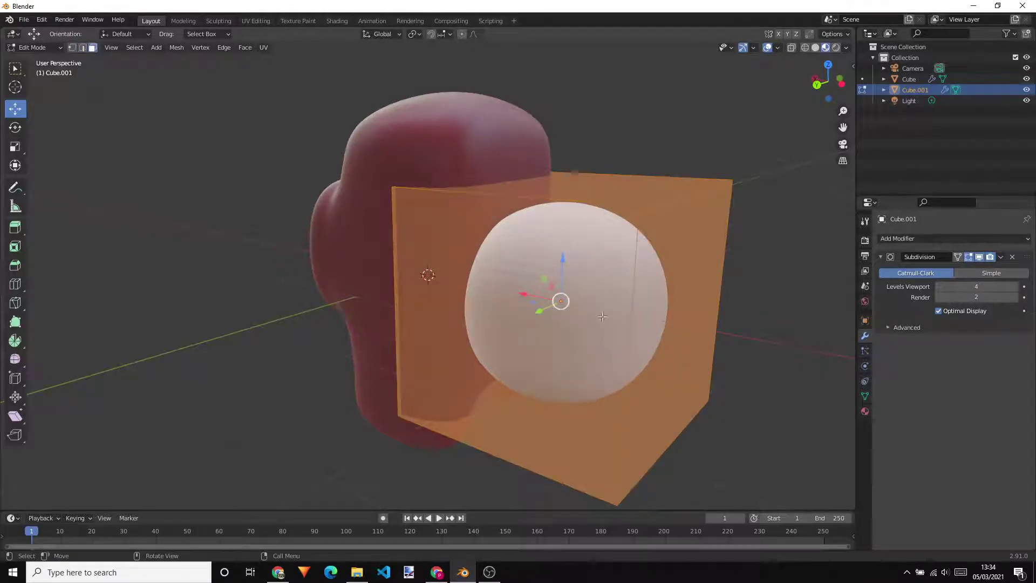
left_click(681, 327)
left_click_drag(675, 321, 515, 298)
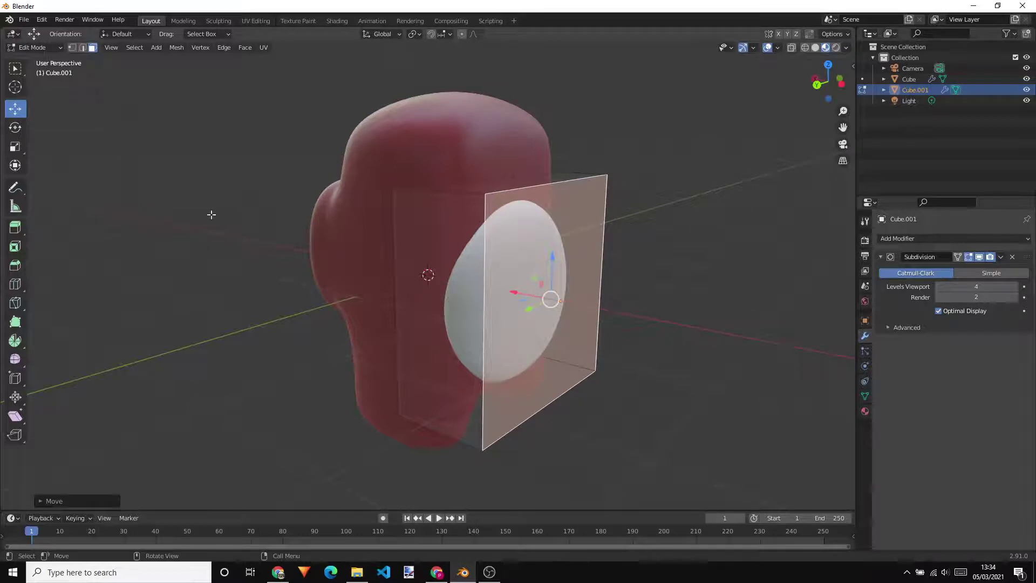
middle_click_drag(401, 285, 432, 298)
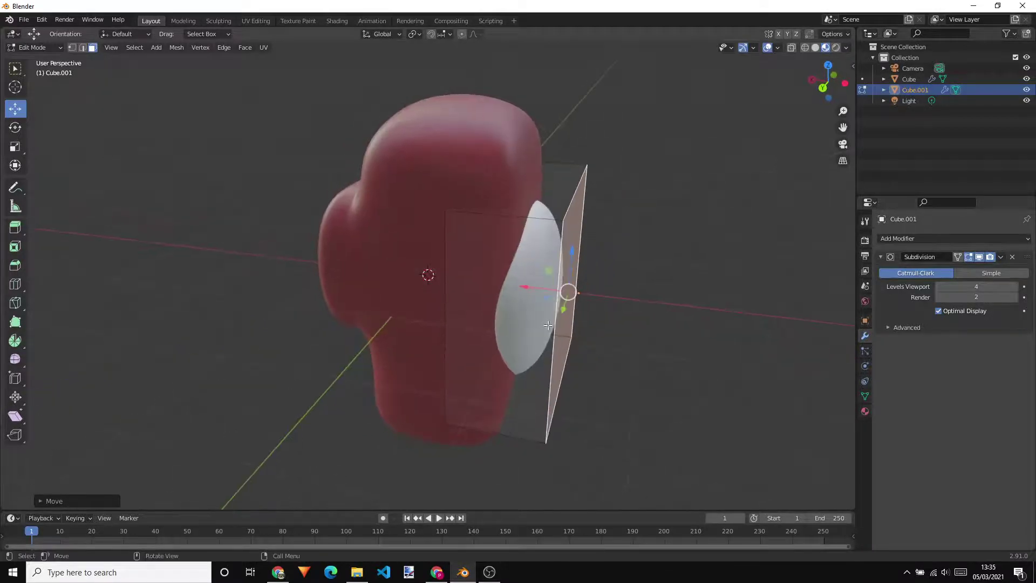
left_click(618, 326)
key("ctrl+z")
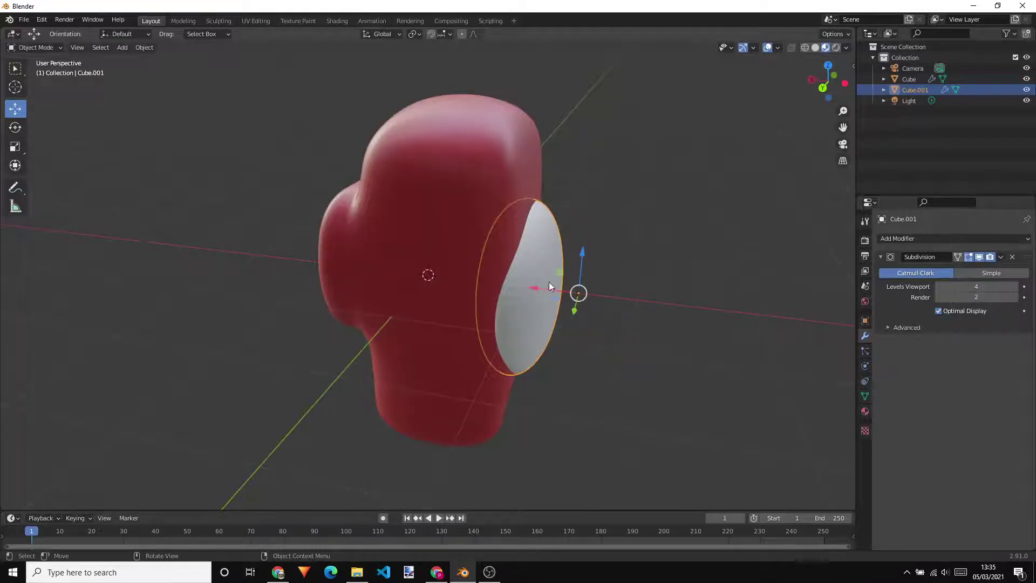
Move the flattened shape further out from the body along X and scale it down.
left_click_drag(549, 281, 671, 305)
middle_click_drag(671, 305, 638, 313)
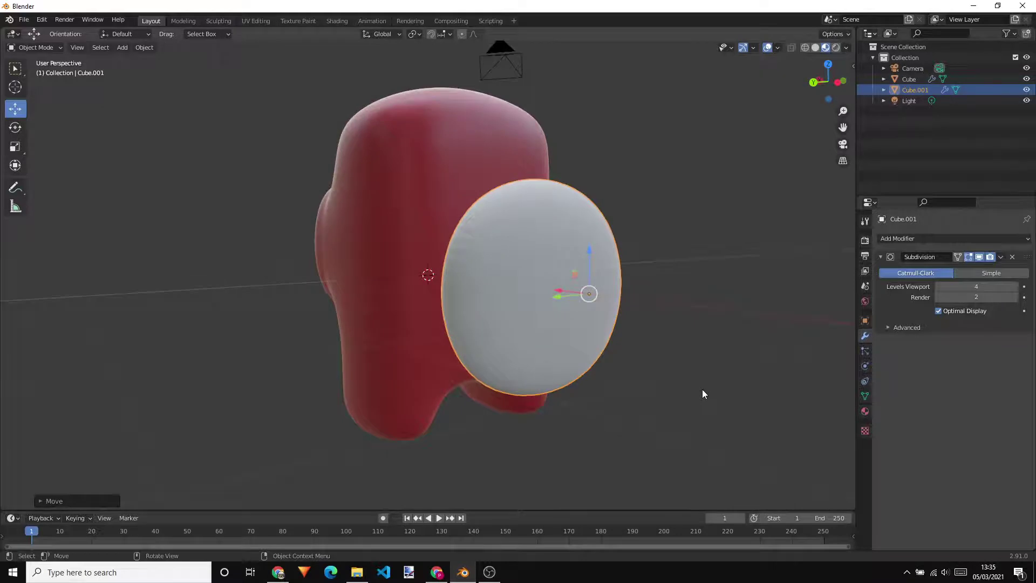
key("s")
left_click(662, 378)
middle_click_drag(662, 377, 640, 377)
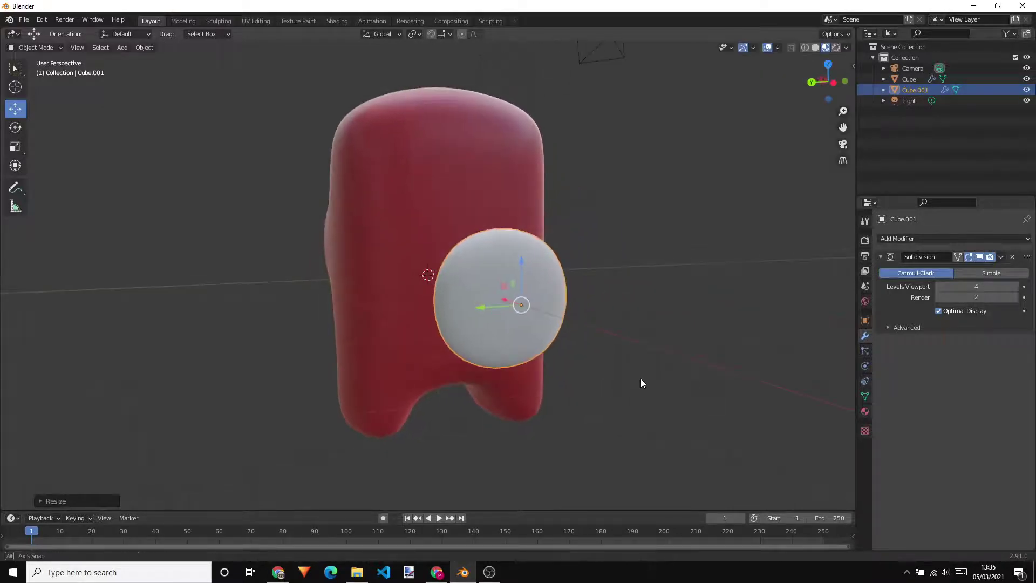
In Edit Mode, select the visor cube's two opposite side faces and scale them up by about 1.09.
key("Tab")
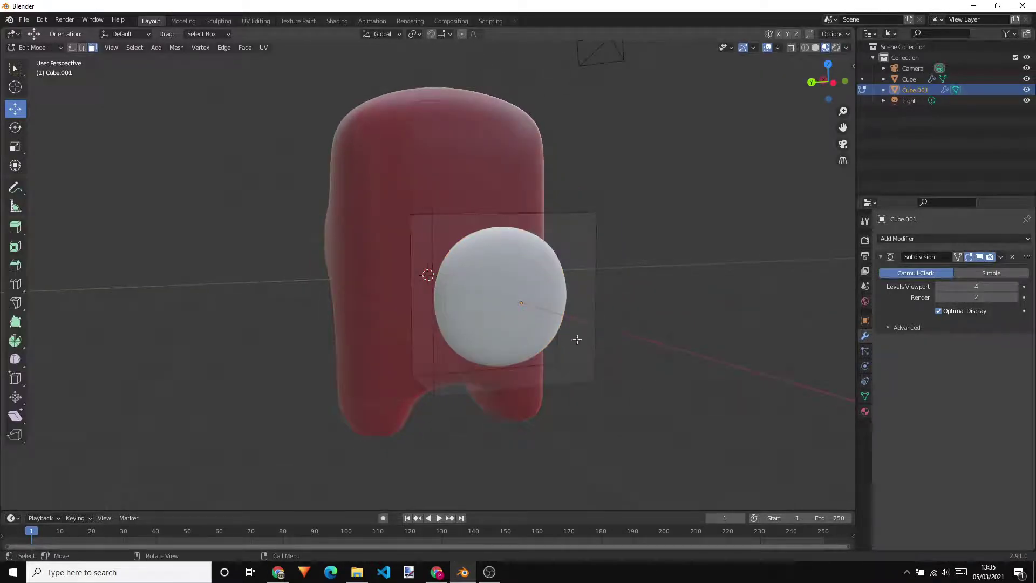
left_click(422, 323)
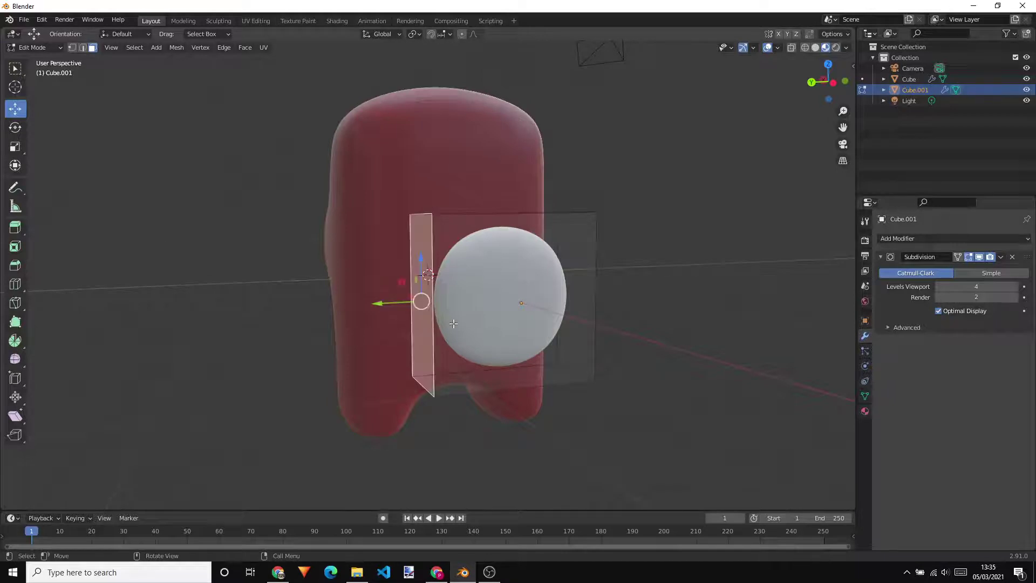
middle_click_drag(671, 325, 480, 365)
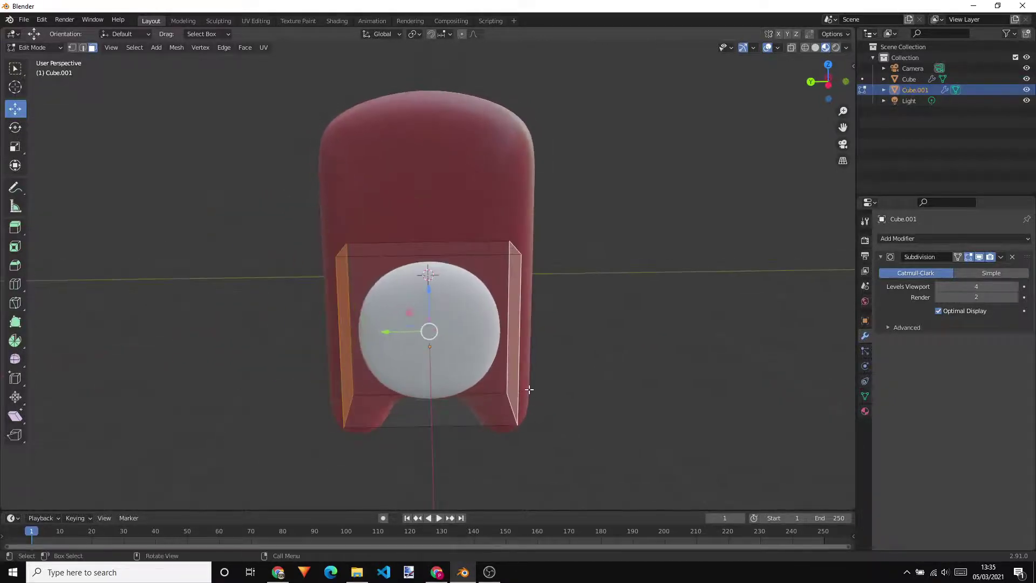
key("s")
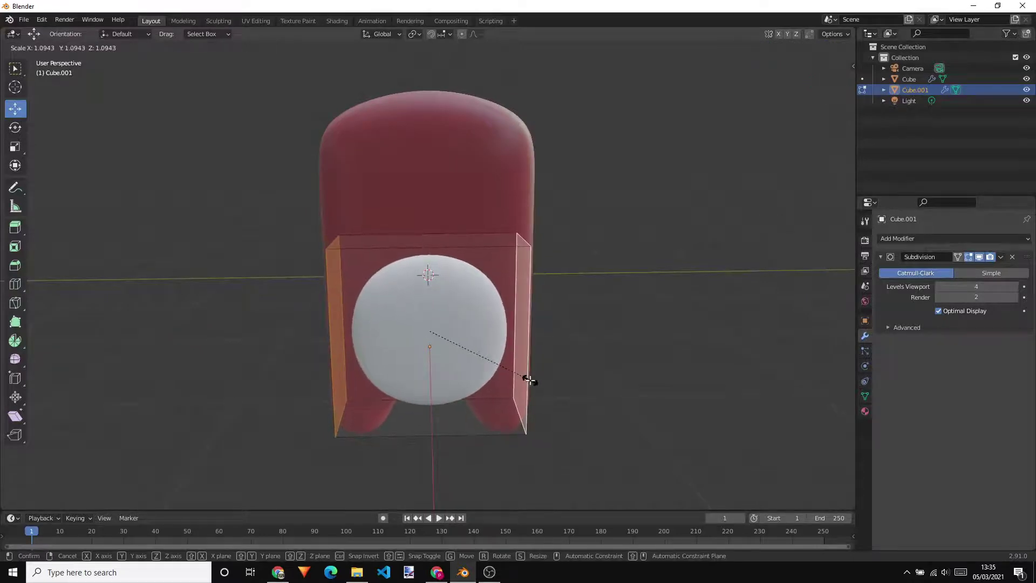
left_click(529, 381)
middle_click_drag(681, 346, 644, 334)
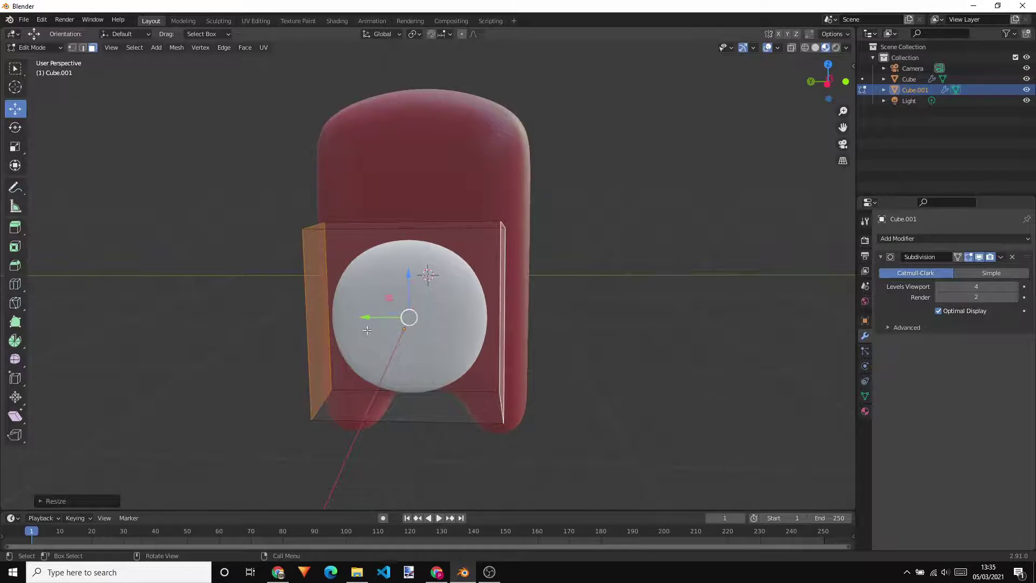
left_click(609, 328)
In Object Mode, stretch the visor shape along Y into a wider oval with the Scale tool.
middle_click_drag(610, 327, 565, 311)
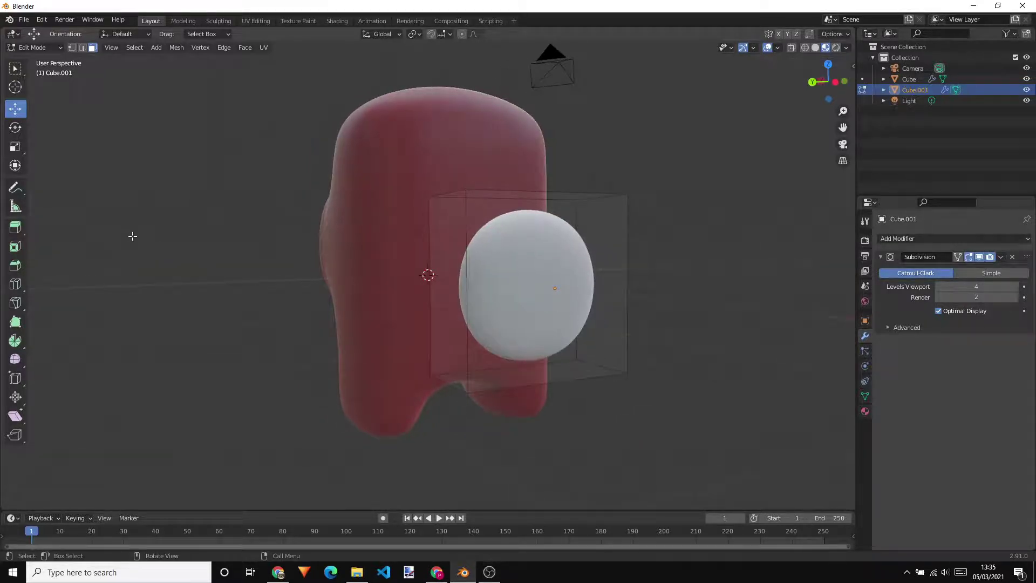
left_click(17, 148)
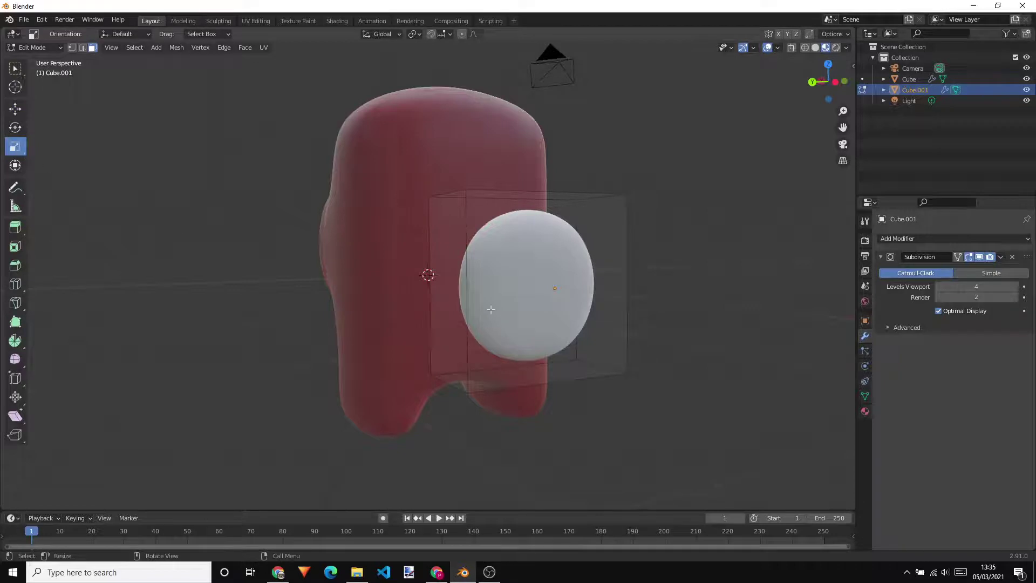
key("Tab")
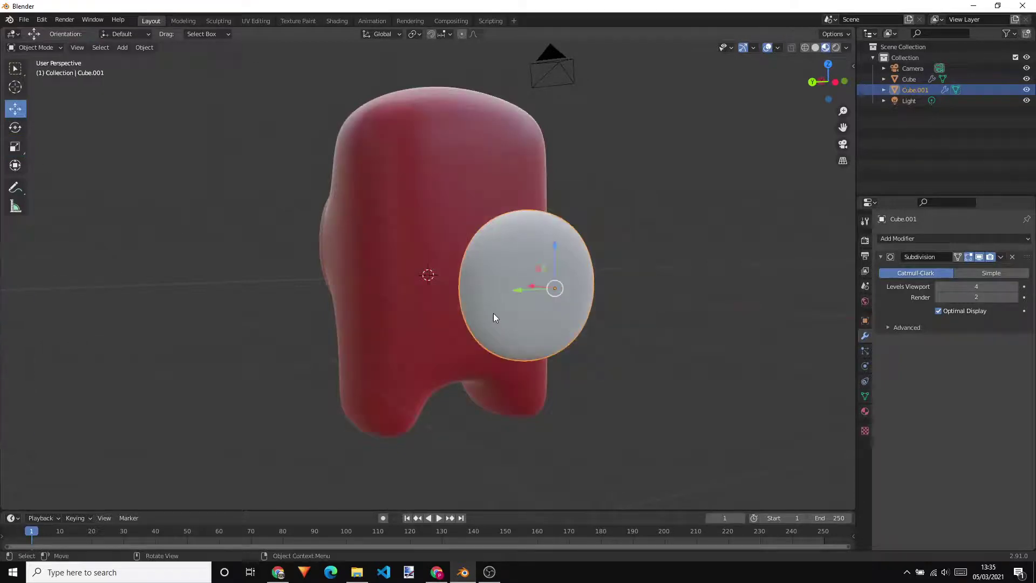
left_click(18, 148)
middle_click_drag(504, 358, 485, 348)
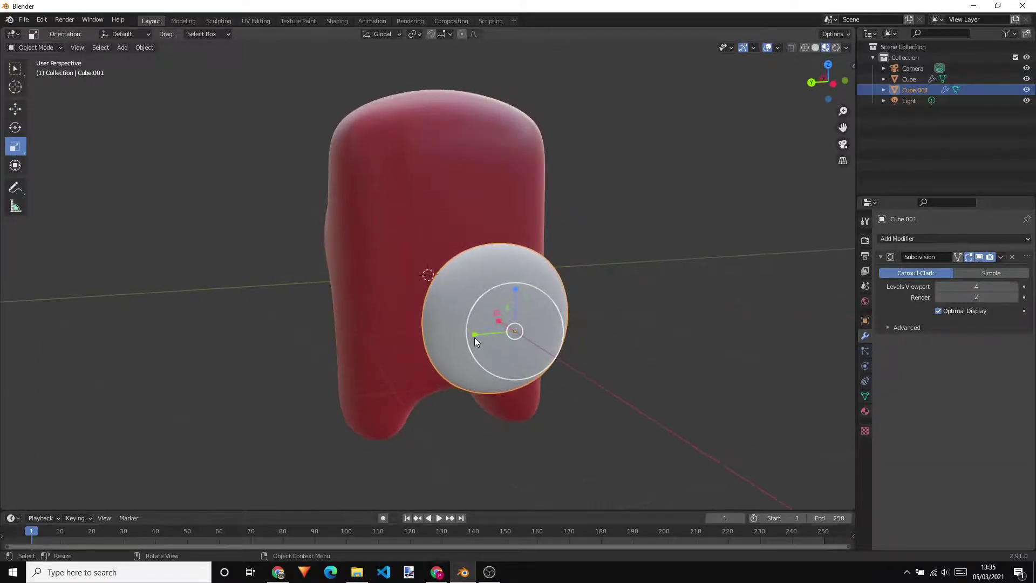
left_click_drag(474, 334, 456, 335)
Move the visor up along Z to the upper part of the body with the Move tool.
key("Tab")
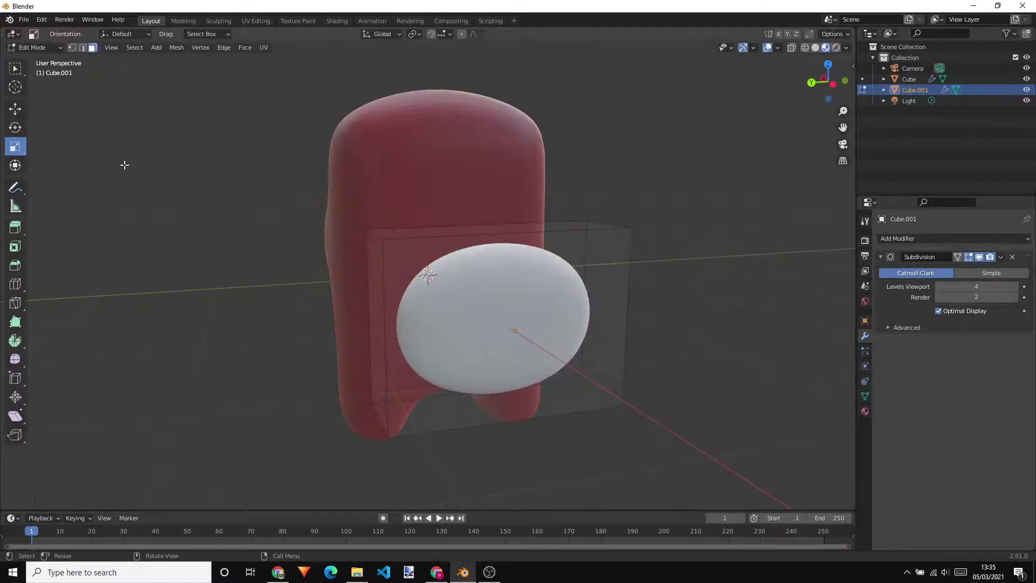
left_click(15, 109)
mouse_move(291, 232)
middle_mouse_down()
mouse_move(253, 233)
mouse_move(309, 236)
middle_mouse_up()
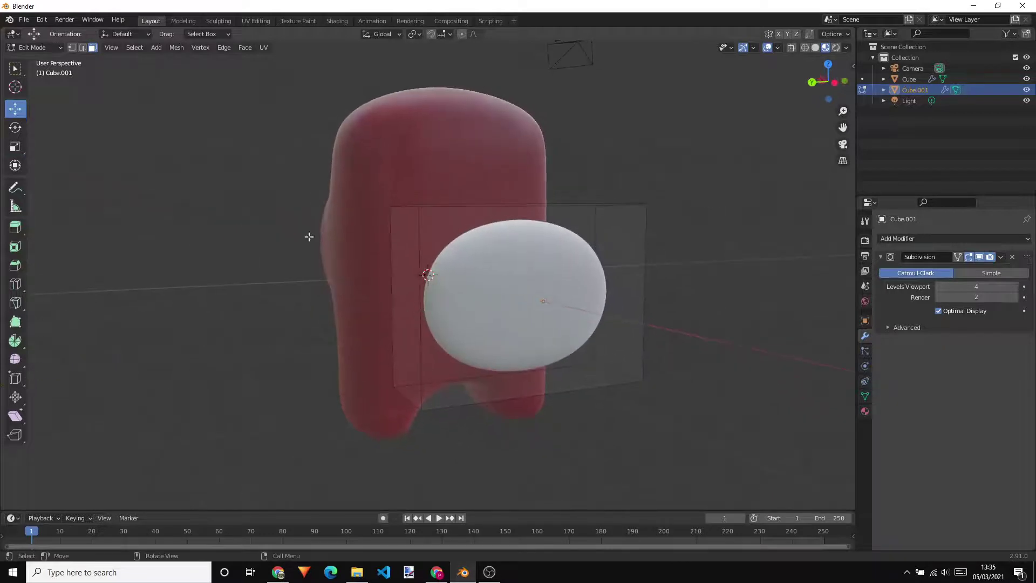
key("Tab")
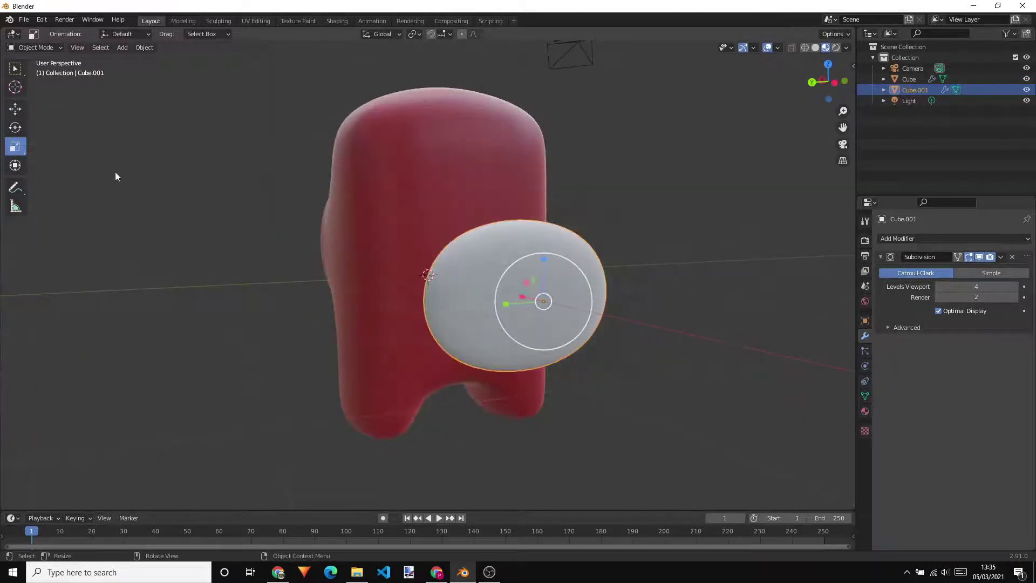
left_click(15, 111)
left_click_drag(543, 264, 564, 194)
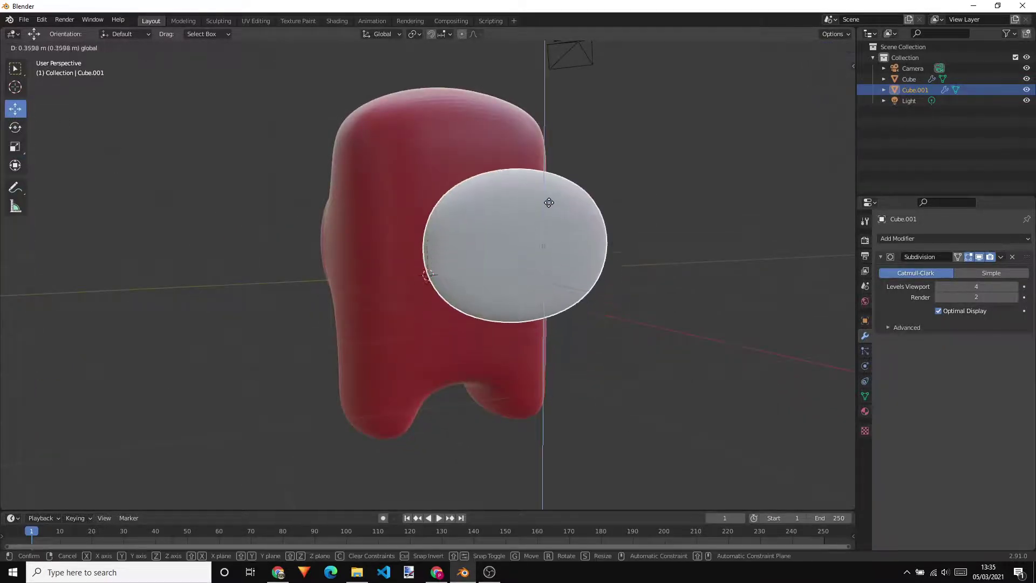
middle_click_drag(564, 195, 409, 186)
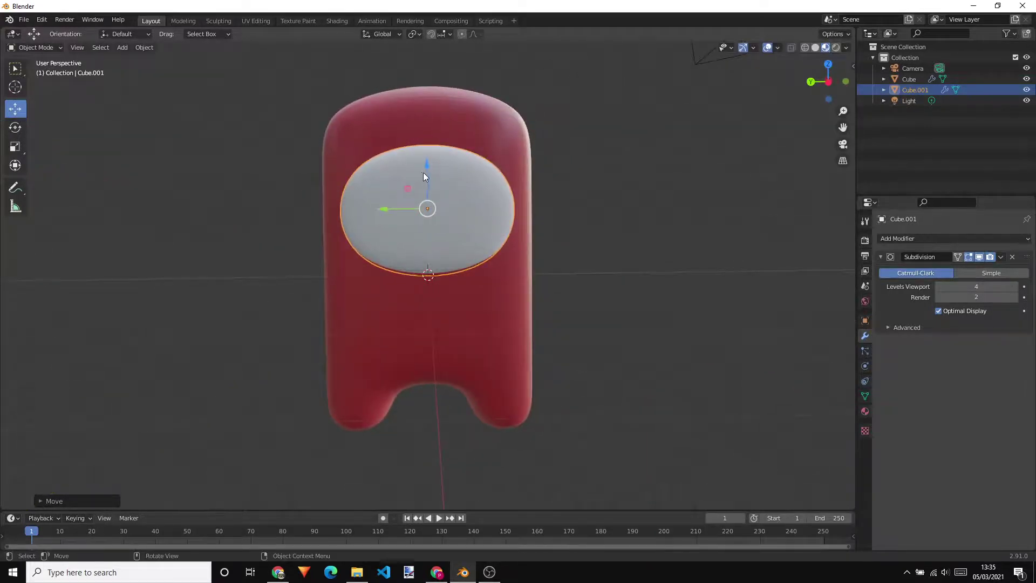
left_click_drag(424, 172, 428, 151)
Scale the visor down along Z into a flatter oval and deselect it.
left_click(16, 147)
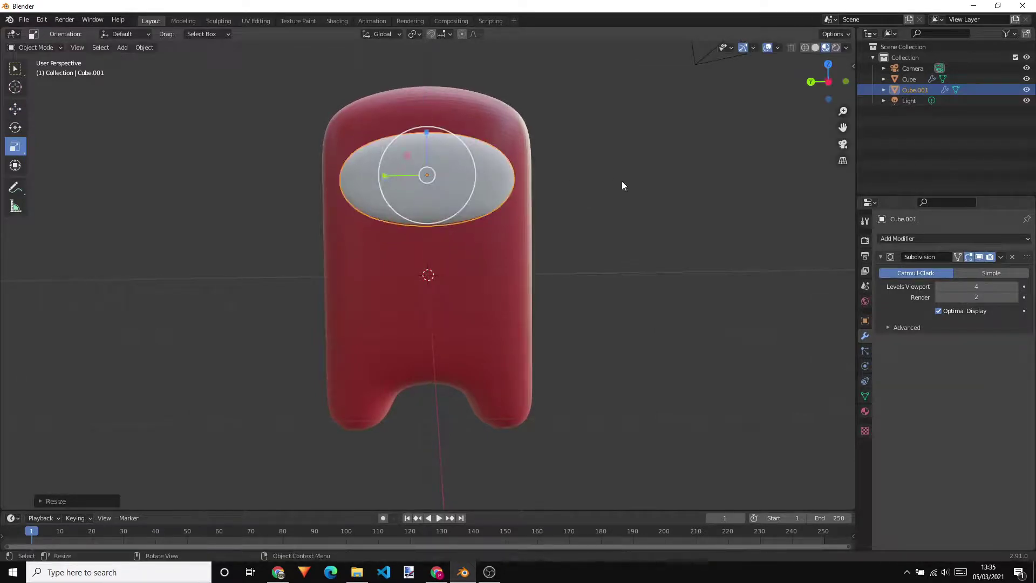
left_click(622, 186)
middle_click_drag(621, 186, 644, 267)
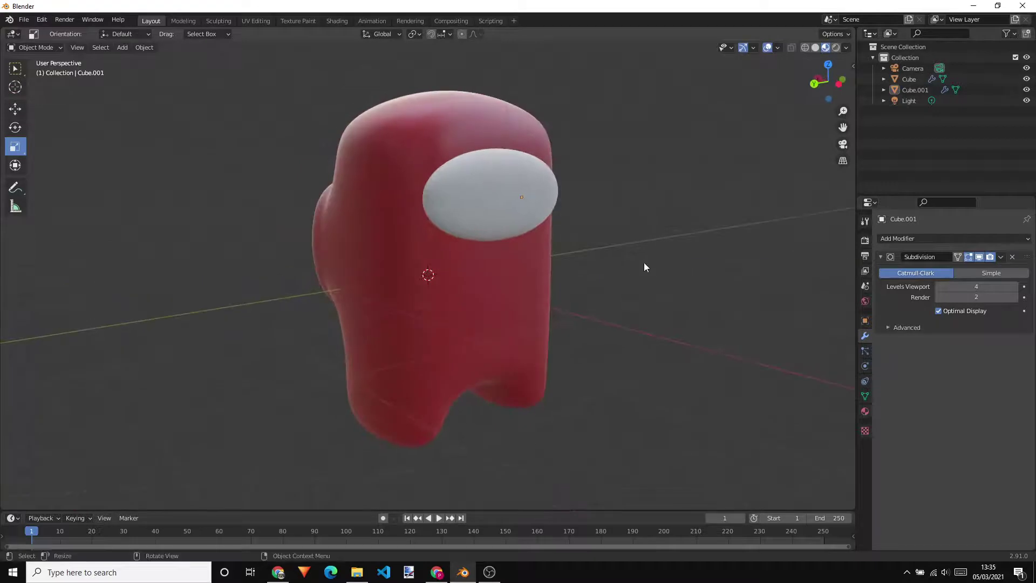
Create a new material for the visor and darken its base color to dark grey.
left_click(865, 411)
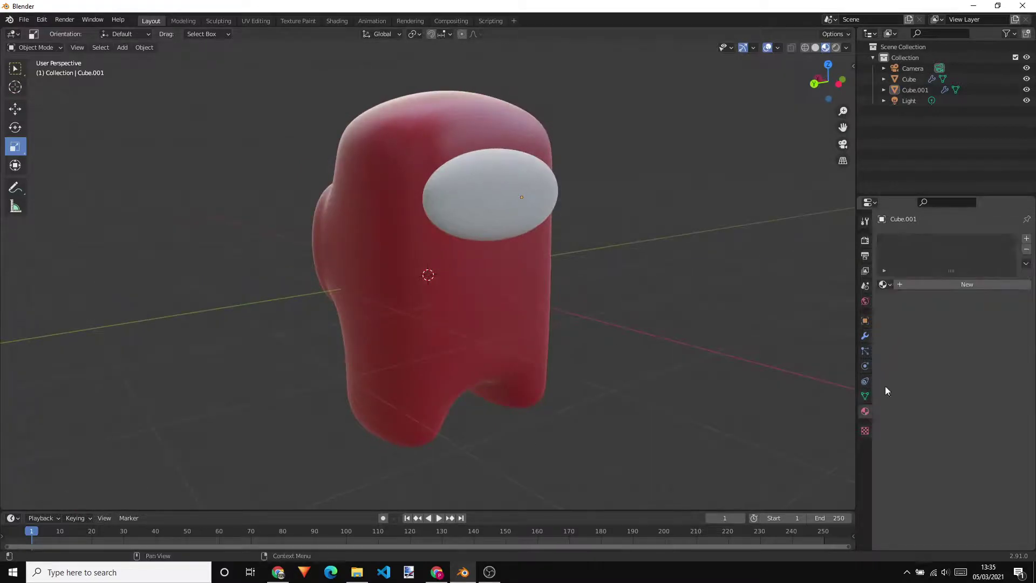
left_click(901, 284)
scroll(951, 455, "down", 1)
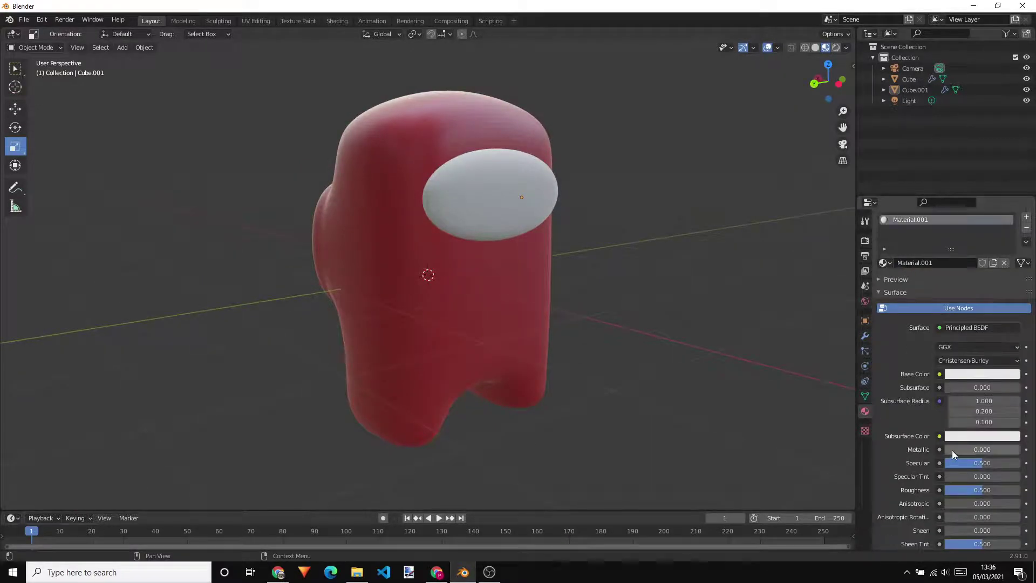
left_click(956, 374)
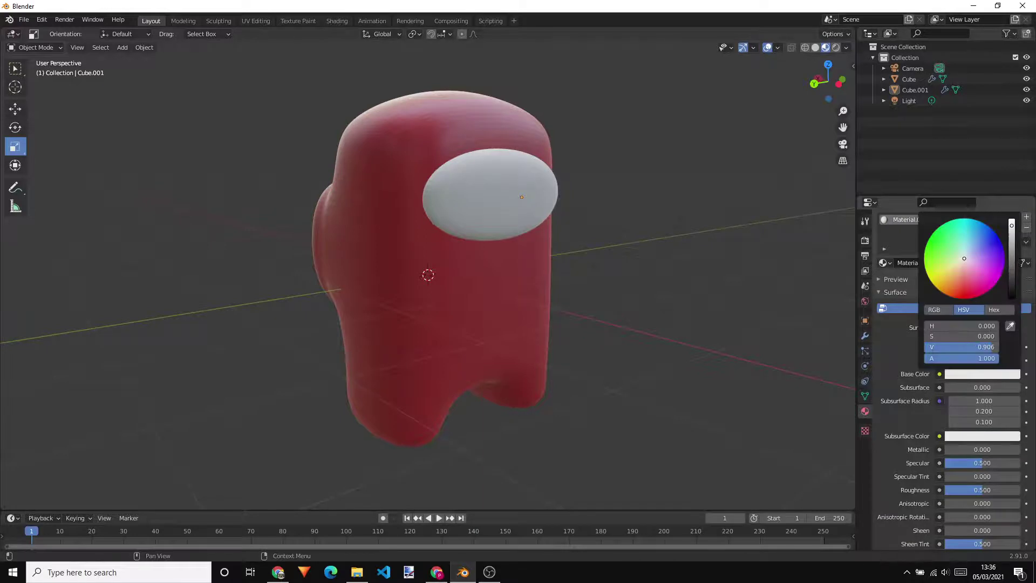
left_click_drag(961, 347, 938, 347)
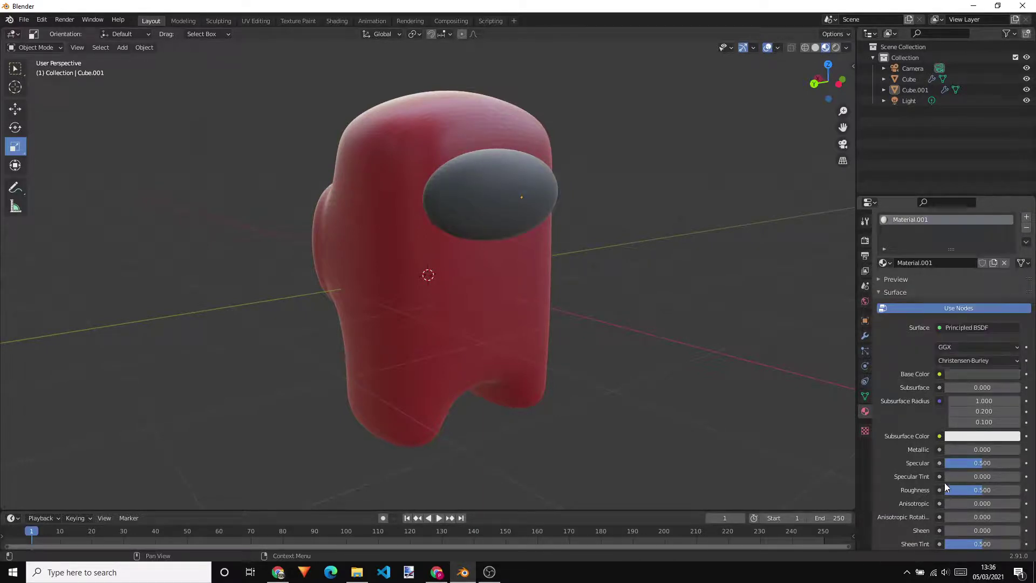
Lower the visor material's roughness to 0.252.
scroll(955, 515, "down", 1)
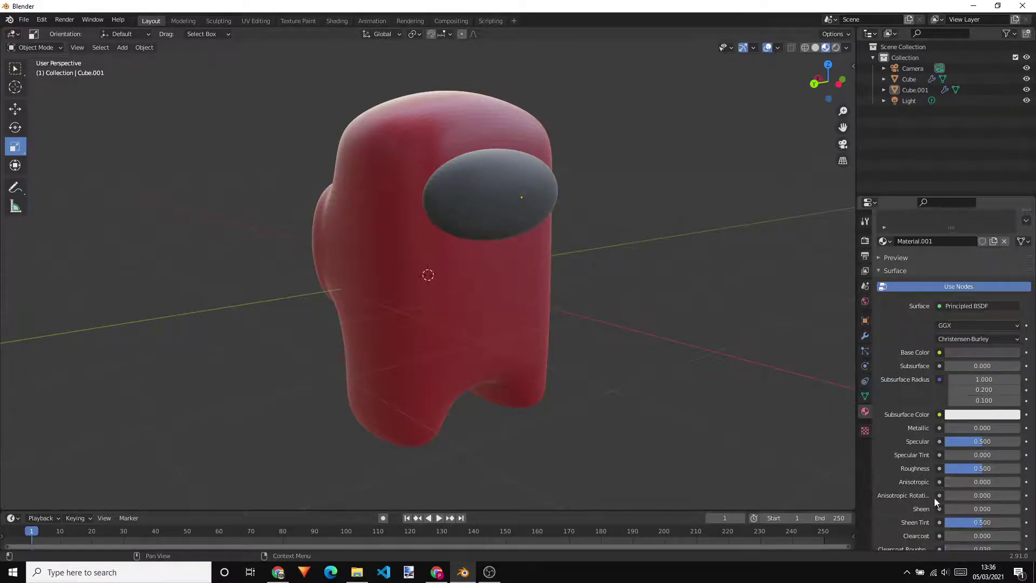
left_click_drag(982, 468, 968, 469)
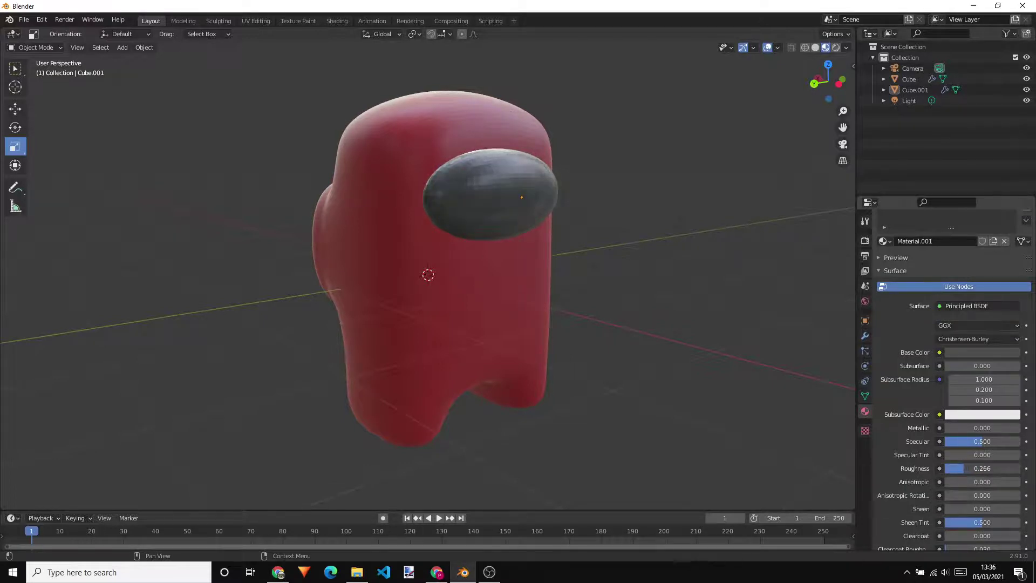
middle_click_drag(809, 356, 638, 290)
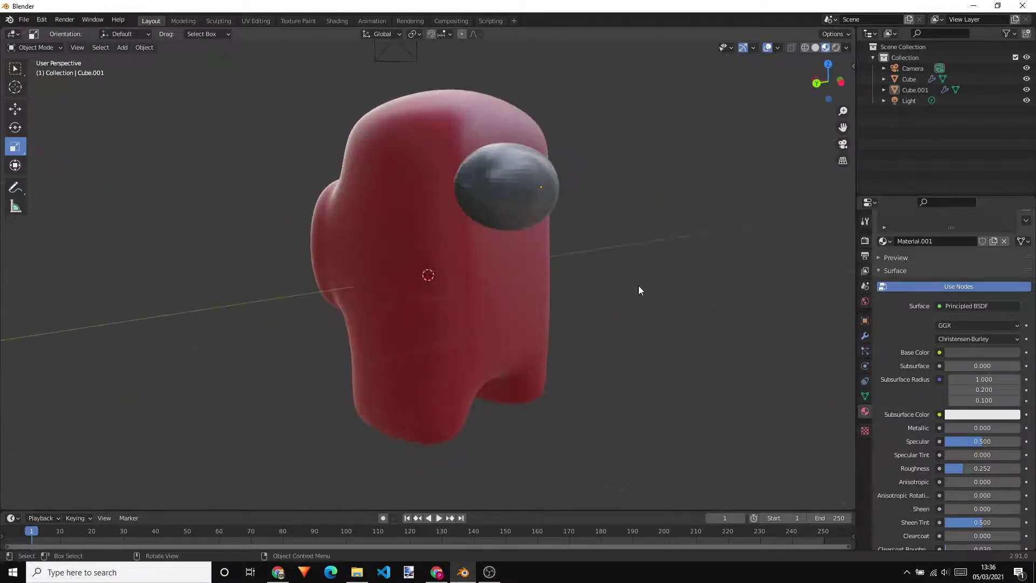
Select the visor and apply Shade Smooth to it.
left_click(145, 48)
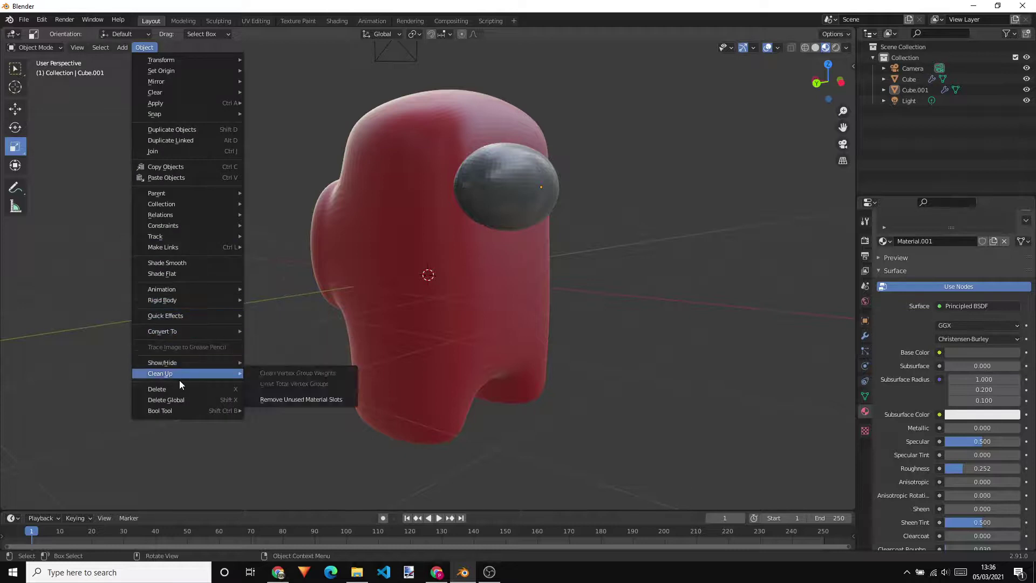
left_click(182, 264)
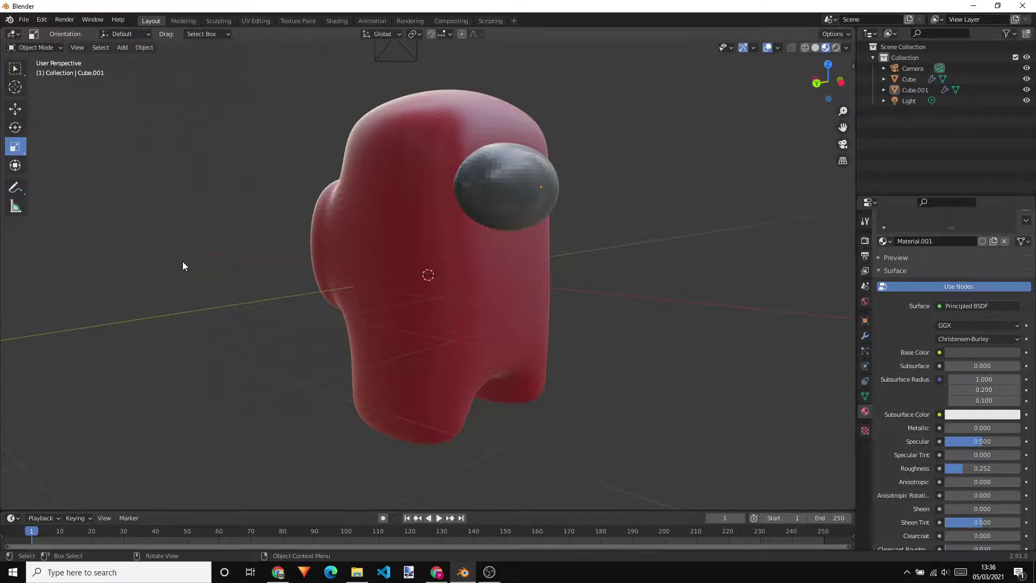
left_click(510, 180)
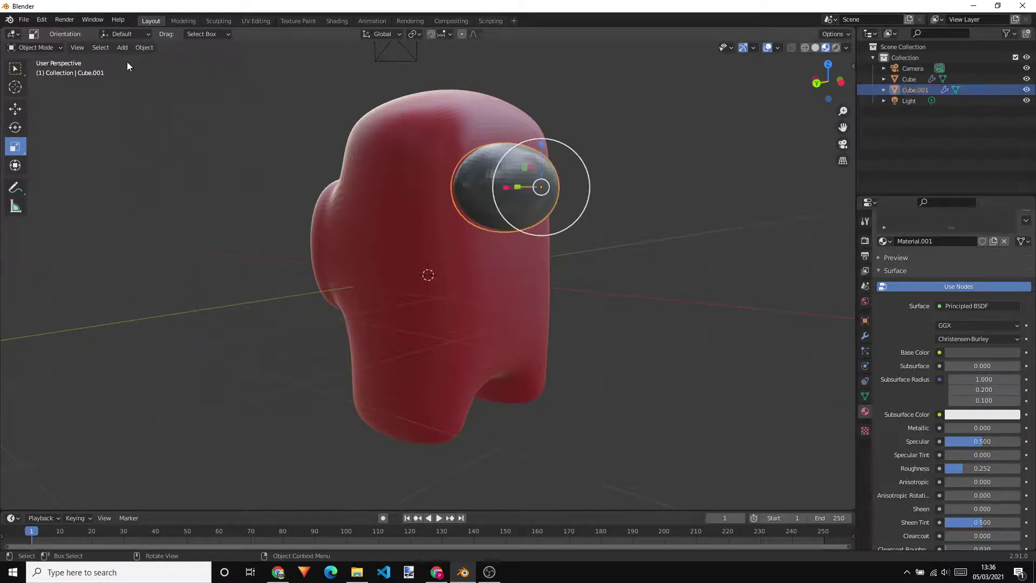
left_click(144, 47)
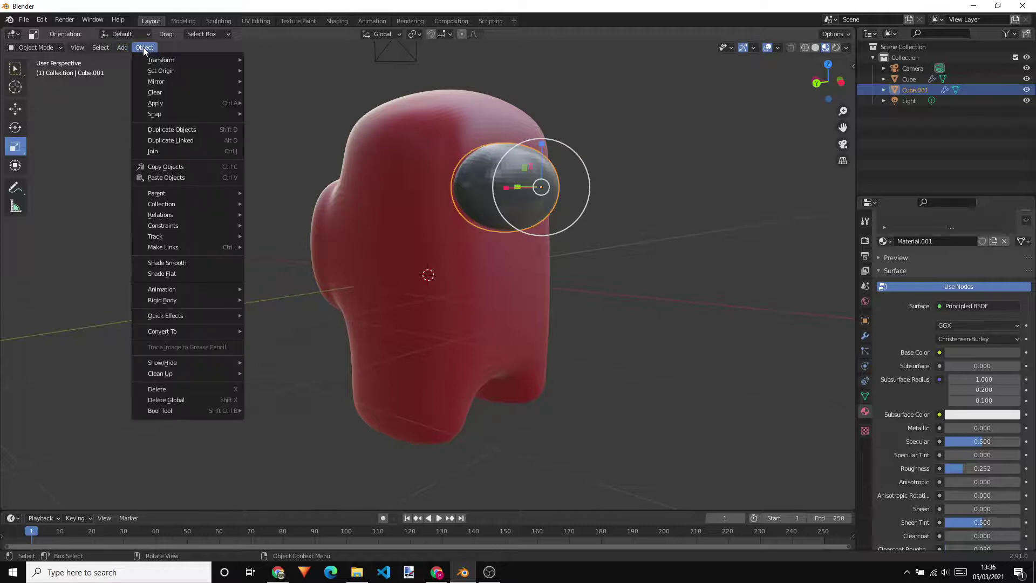
left_click(183, 263)
Select the red body, apply Shade Smooth to it and deselect it.
left_click(392, 180)
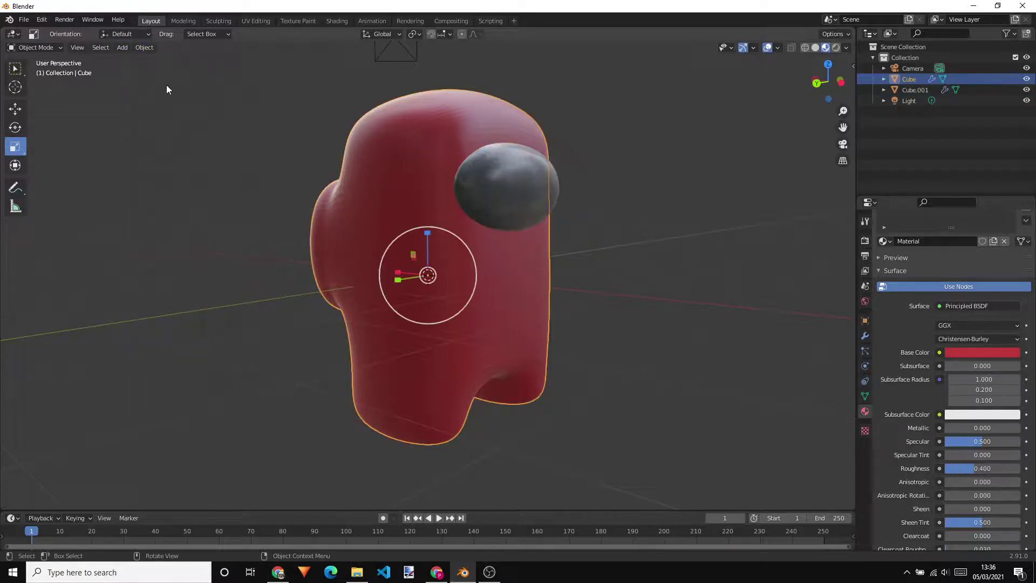
left_click(144, 48)
left_click(229, 264)
mouse_move(669, 264)
middle_mouse_down()
mouse_move(532, 256)
mouse_move(648, 262)
middle_mouse_up()
left_click(645, 274)
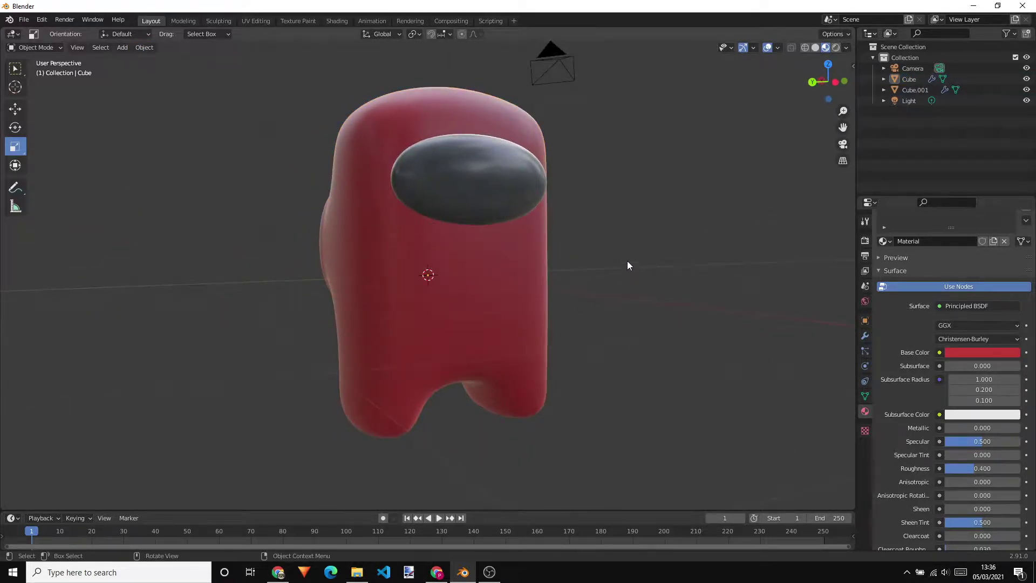
key("Tab")
key("Tab")
middle_click_drag(677, 252, 689, 270)
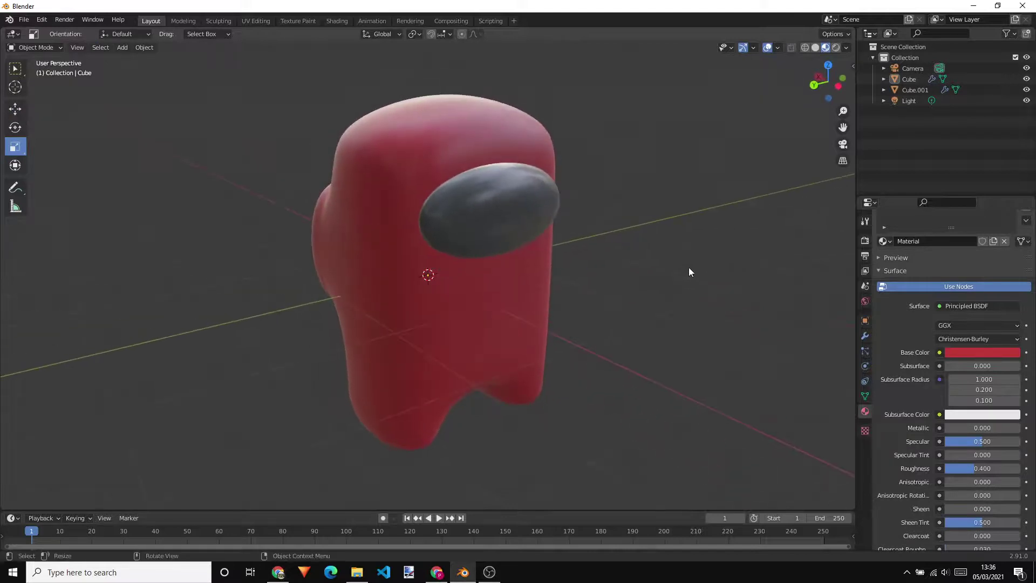
Select the red body and try its material's roughness at 0.584 and at 0.123.
left_click(429, 118)
middle_click_drag(707, 358, 724, 372)
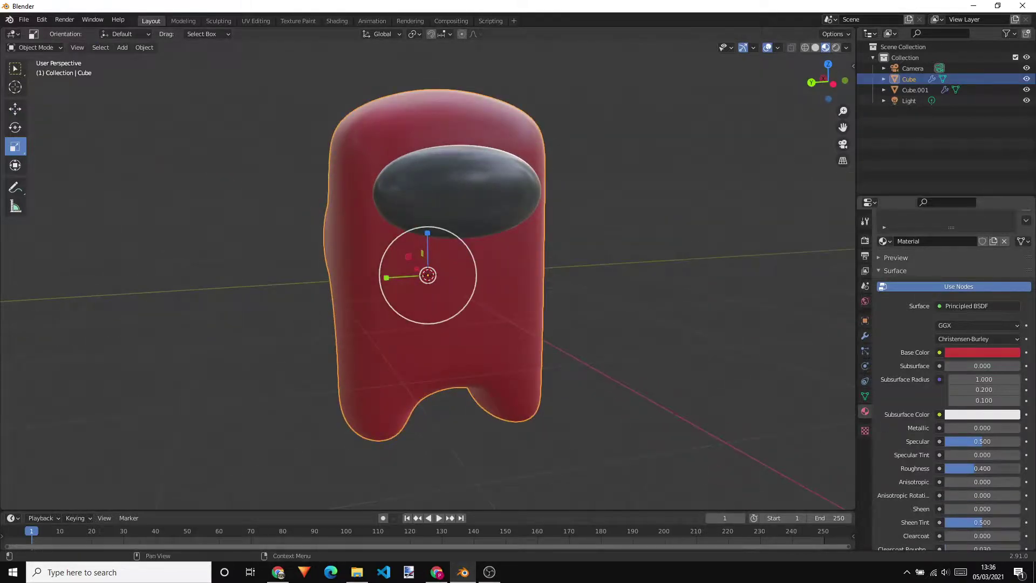
mouse_move(971, 468)
left_mouse_down()
mouse_move(960, 468)
mouse_move(985, 469)
left_mouse_up()
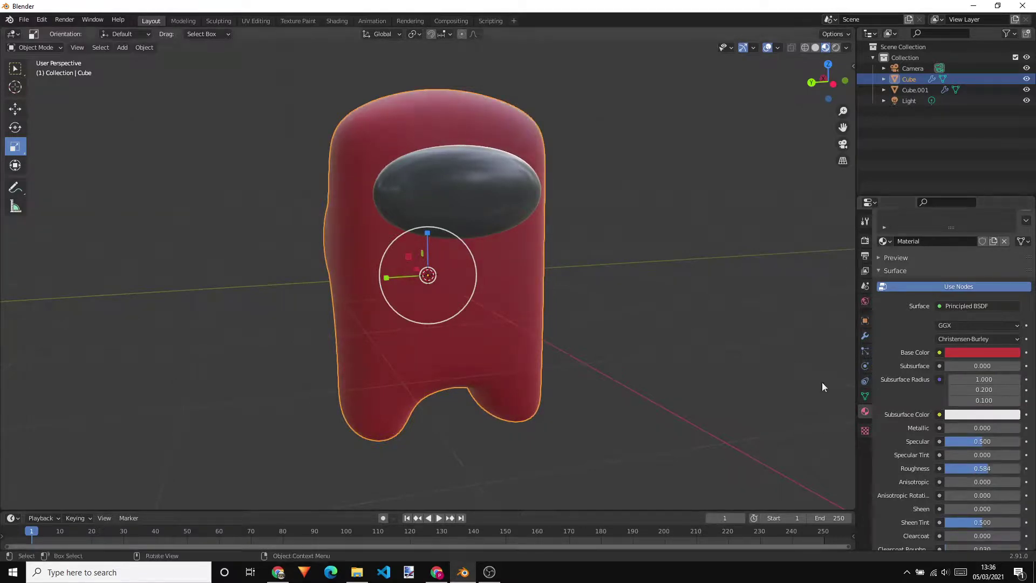
middle_click_drag(707, 300, 941, 443)
left_click_drag(982, 469, 952, 468)
middle_click_drag(777, 365, 794, 327)
Switch the viewport shading's environment lighting to the warm orange-brown HDRI, second in the list.
left_click(846, 47)
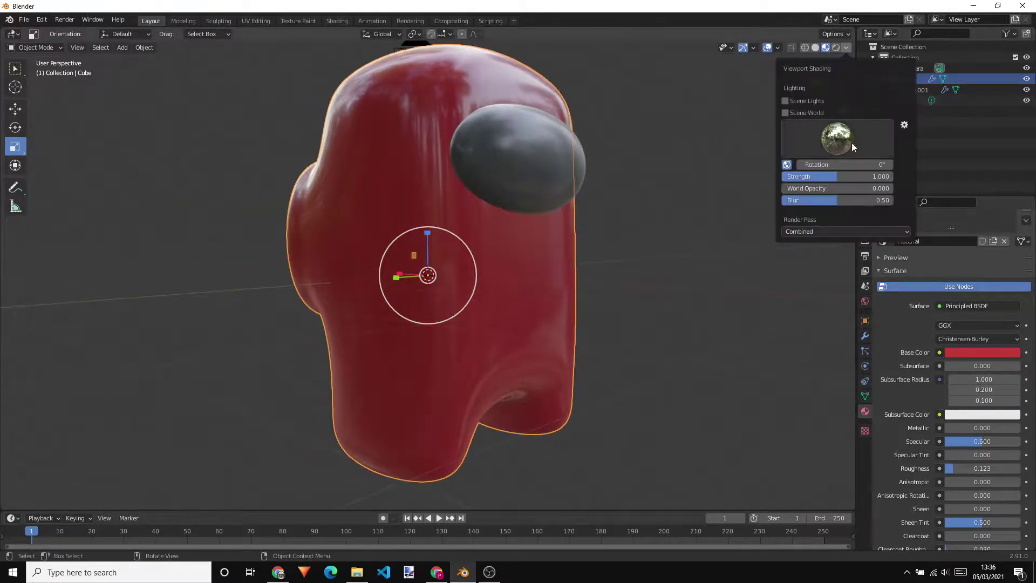
left_click(824, 138)
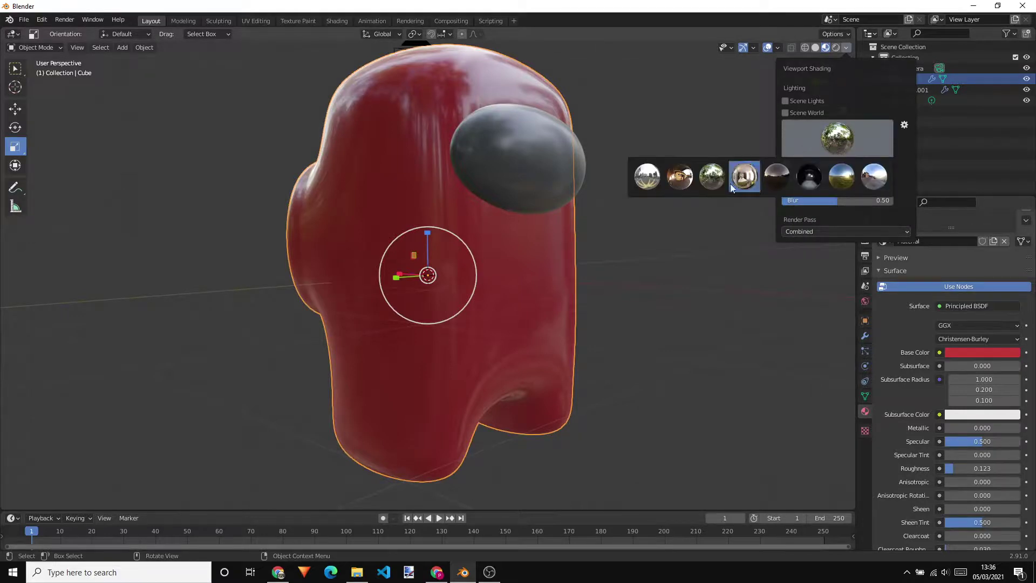
left_click(689, 183)
middle_click_drag(660, 271, 674, 295)
Change the viewport shading's environment lighting to the blue-sky landscape HDRI, seventh in the list.
left_click(845, 48)
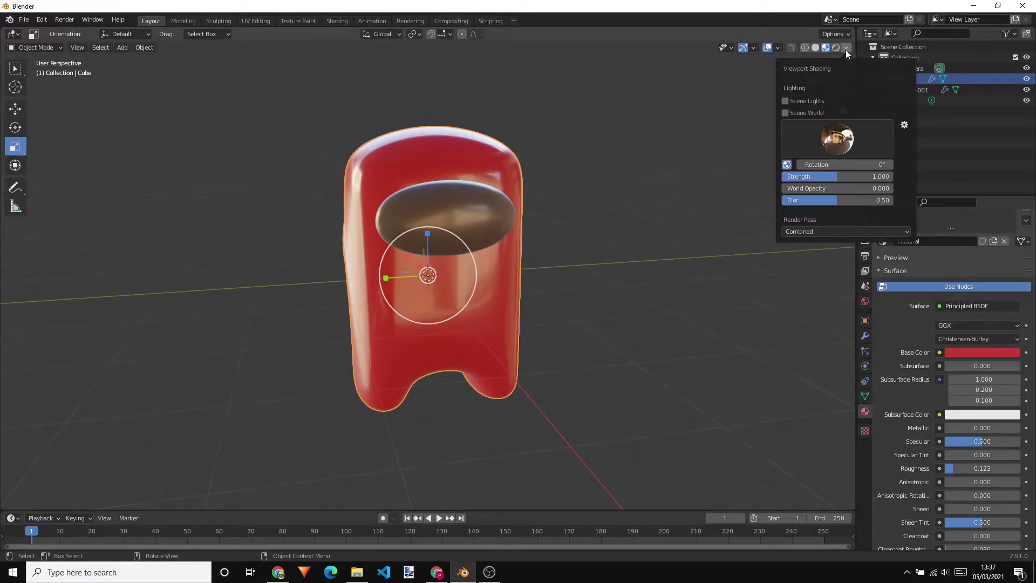
left_click(842, 139)
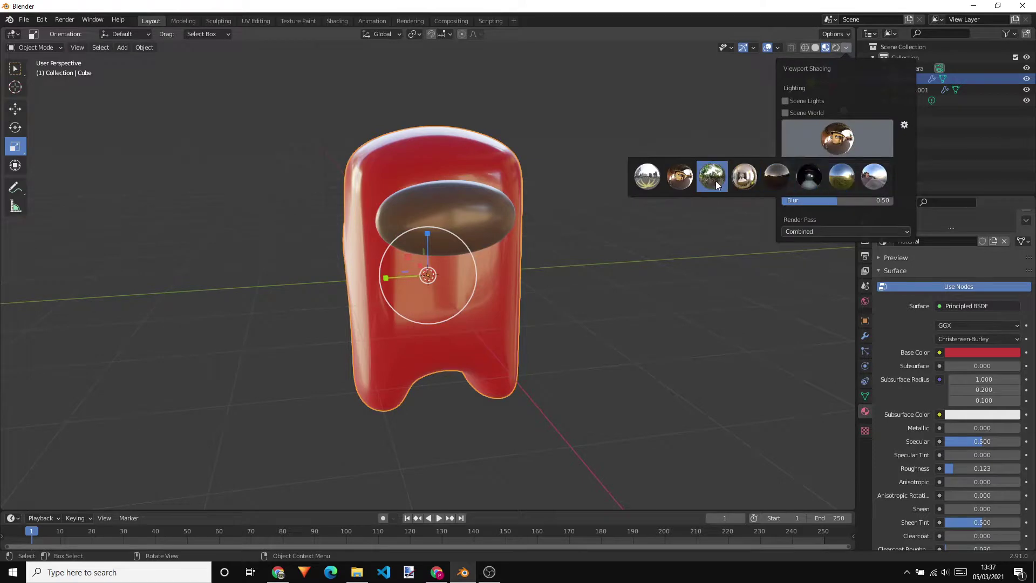
left_click(841, 181)
middle_click_drag(678, 239, 593, 294)
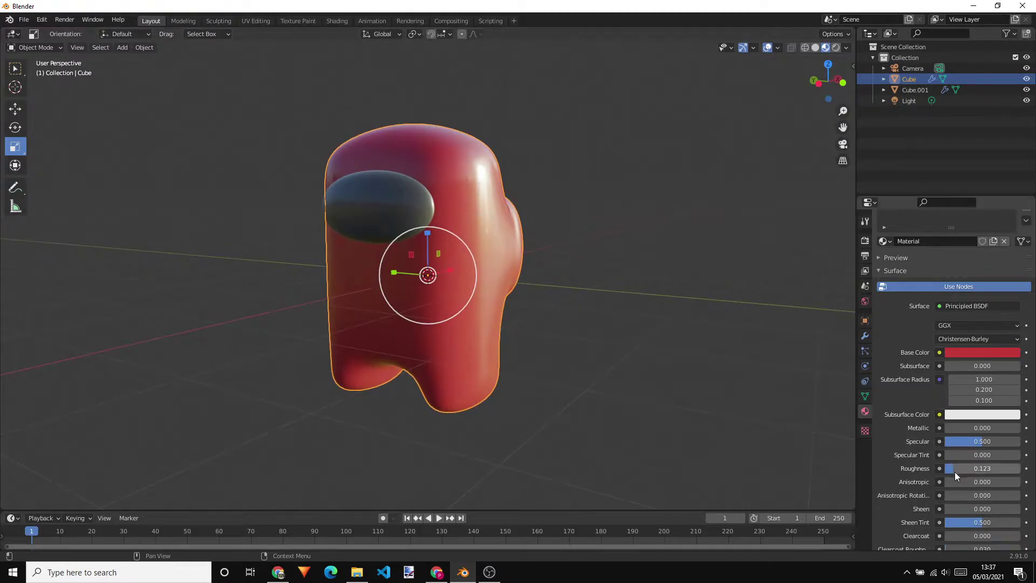
Raise the red body material's roughness to 0.499 and inspect the character from several angles.
left_click_drag(953, 470, 979, 471)
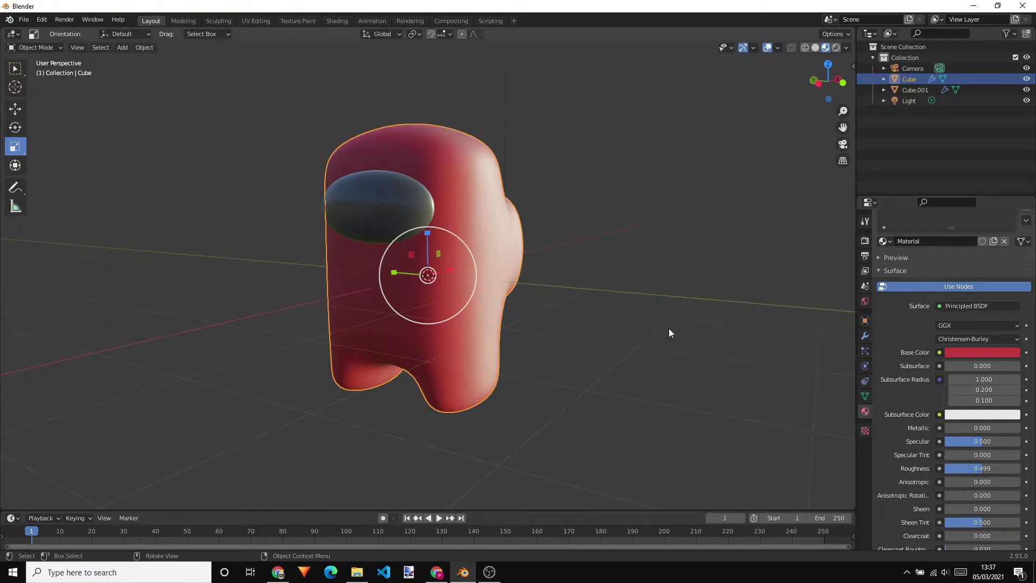
middle_click_drag(669, 328, 740, 327)
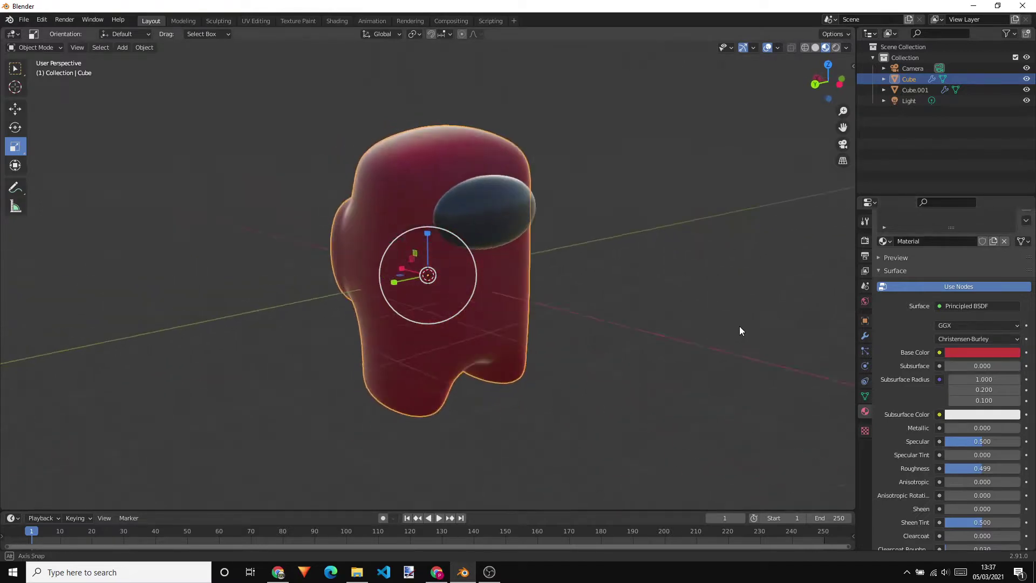
scroll(704, 316, "up", 2)
middle_click_drag(620, 331, 620, 299)
scroll(545, 315, "down", 3)
scroll(620, 298, "up", 2)
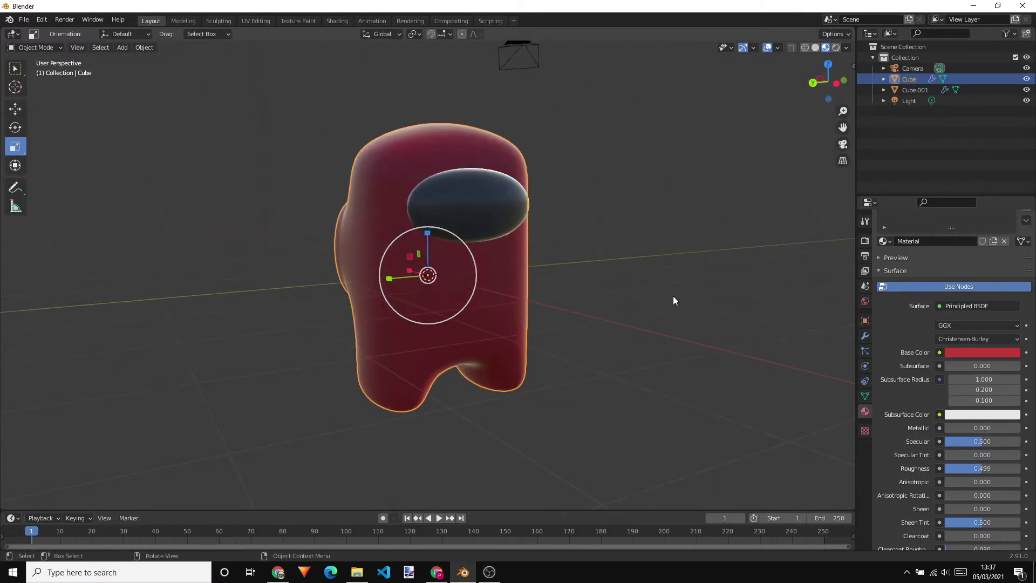